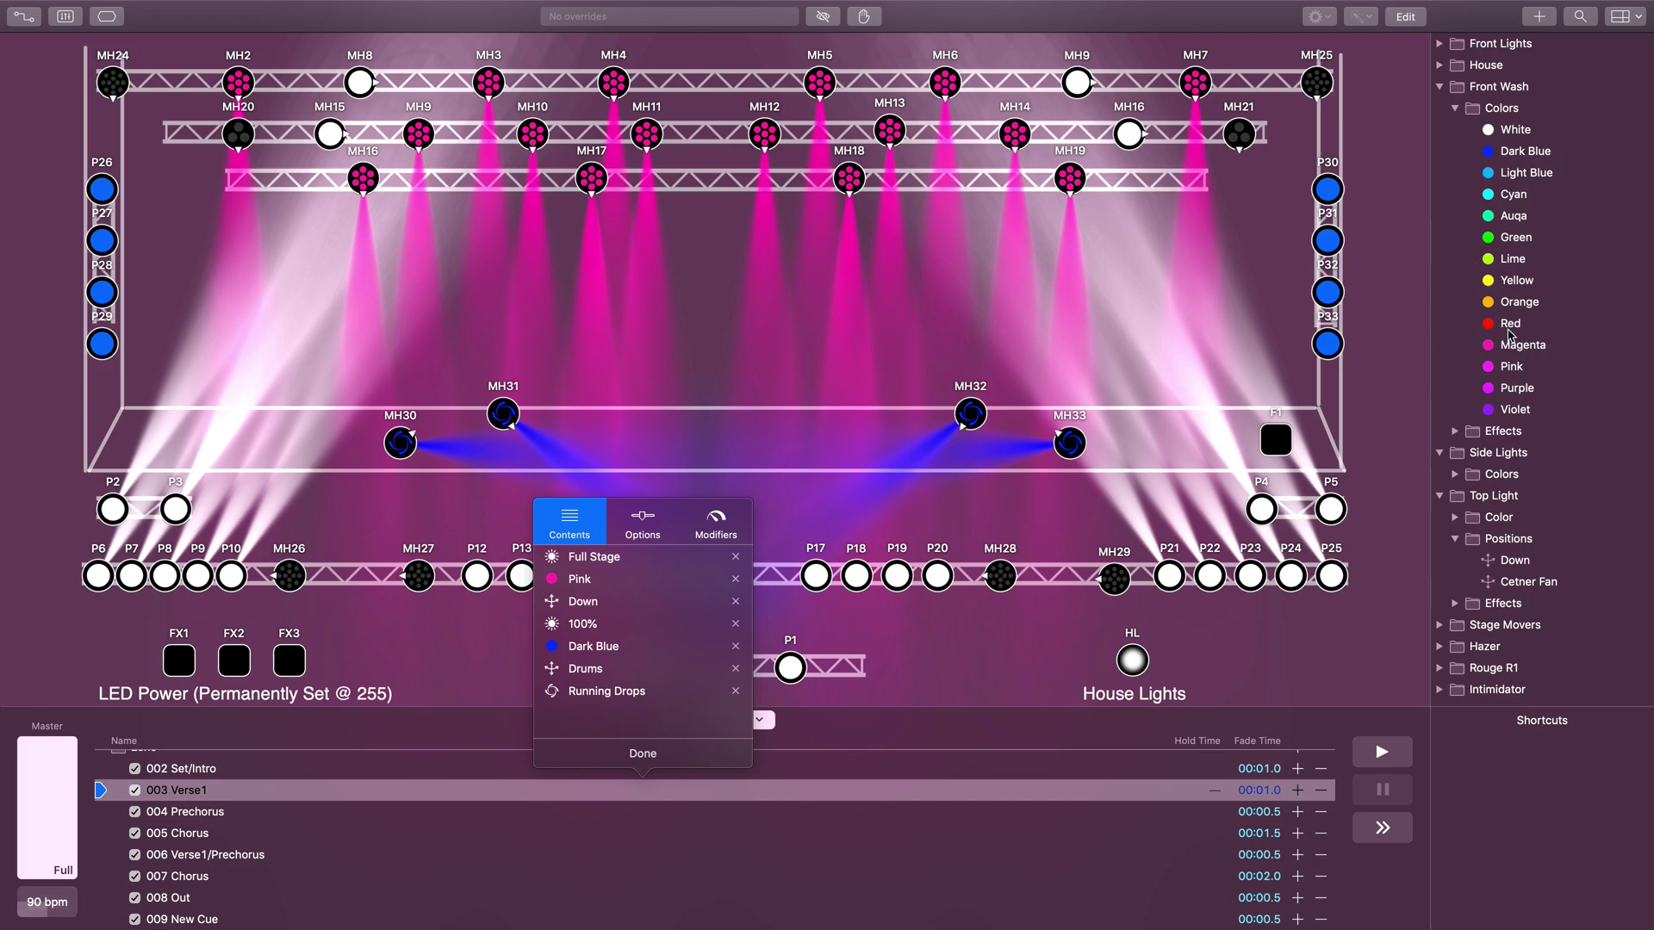
Give the 003 Verse1 cue ad hoc properties that set MH4, MH5, MH11, MH12, MH17 and MH18 to green at full dimmer.
mouse_move(1589, 341)
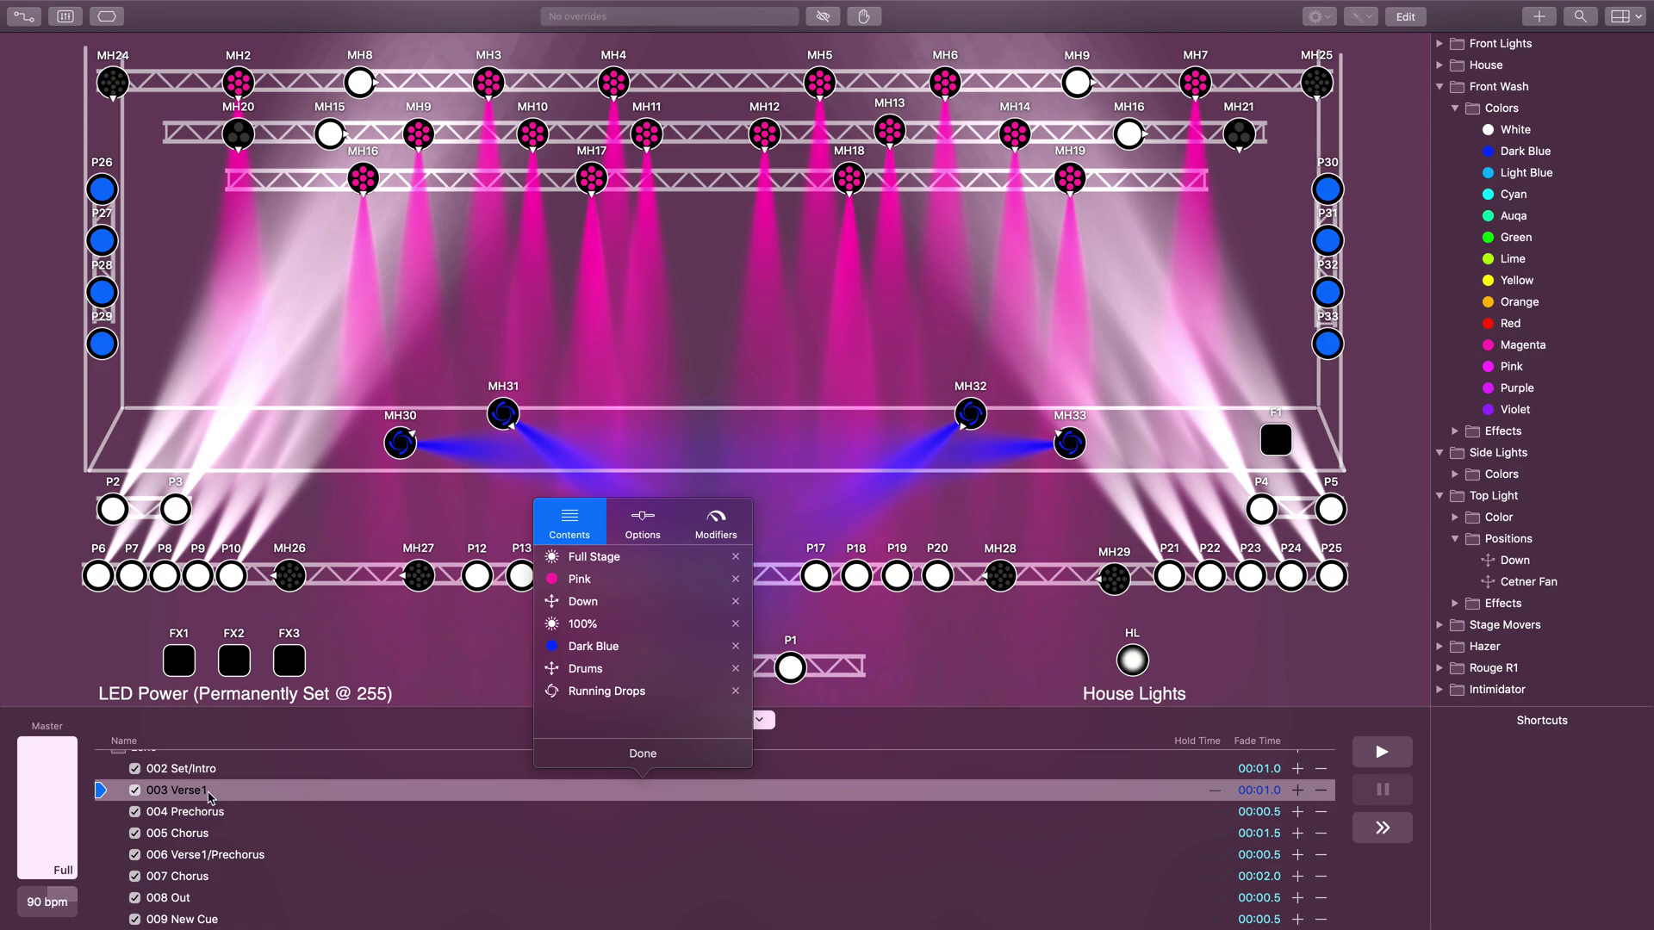
right_click(210, 799)
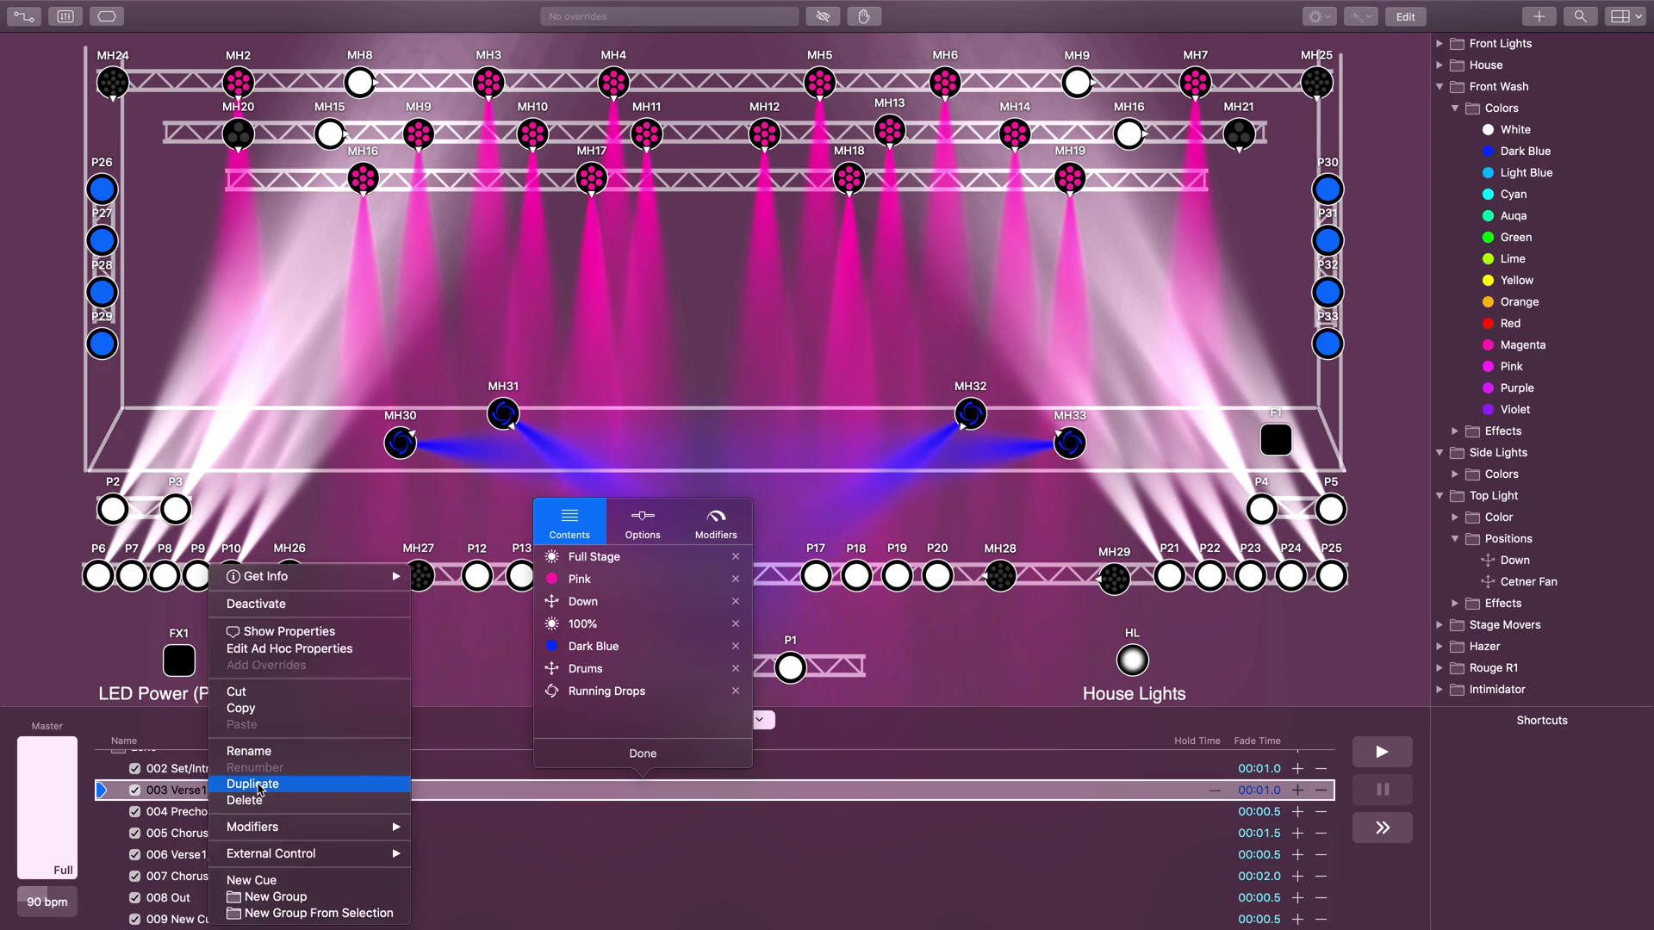
left_click(378, 648)
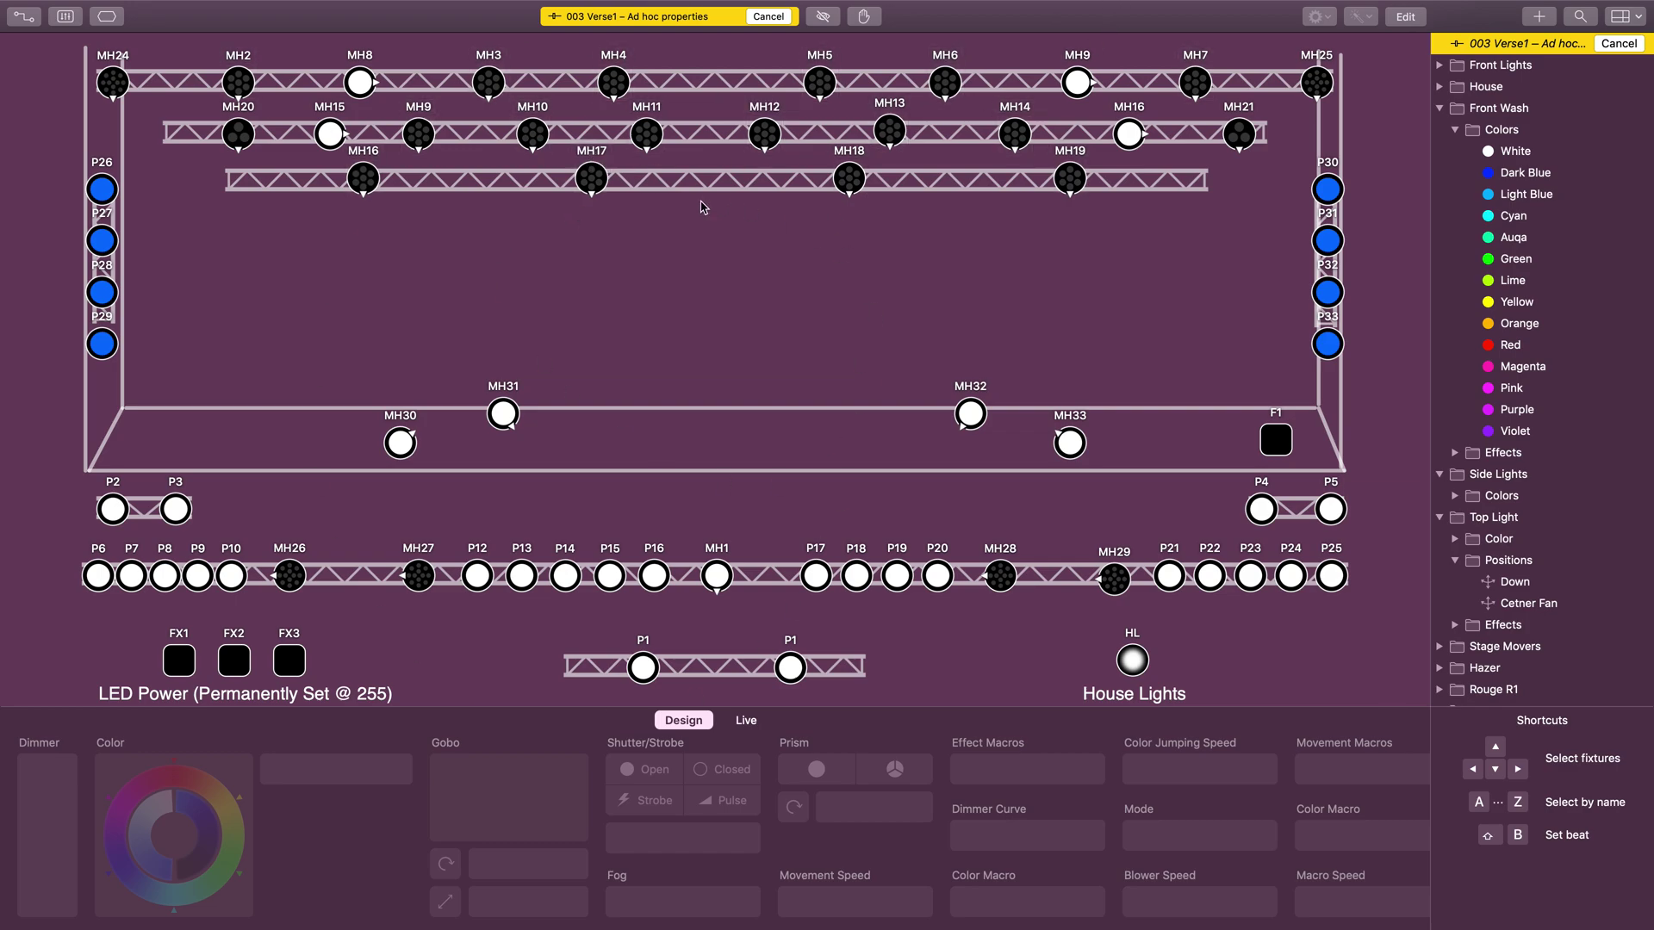
left_click(594, 181)
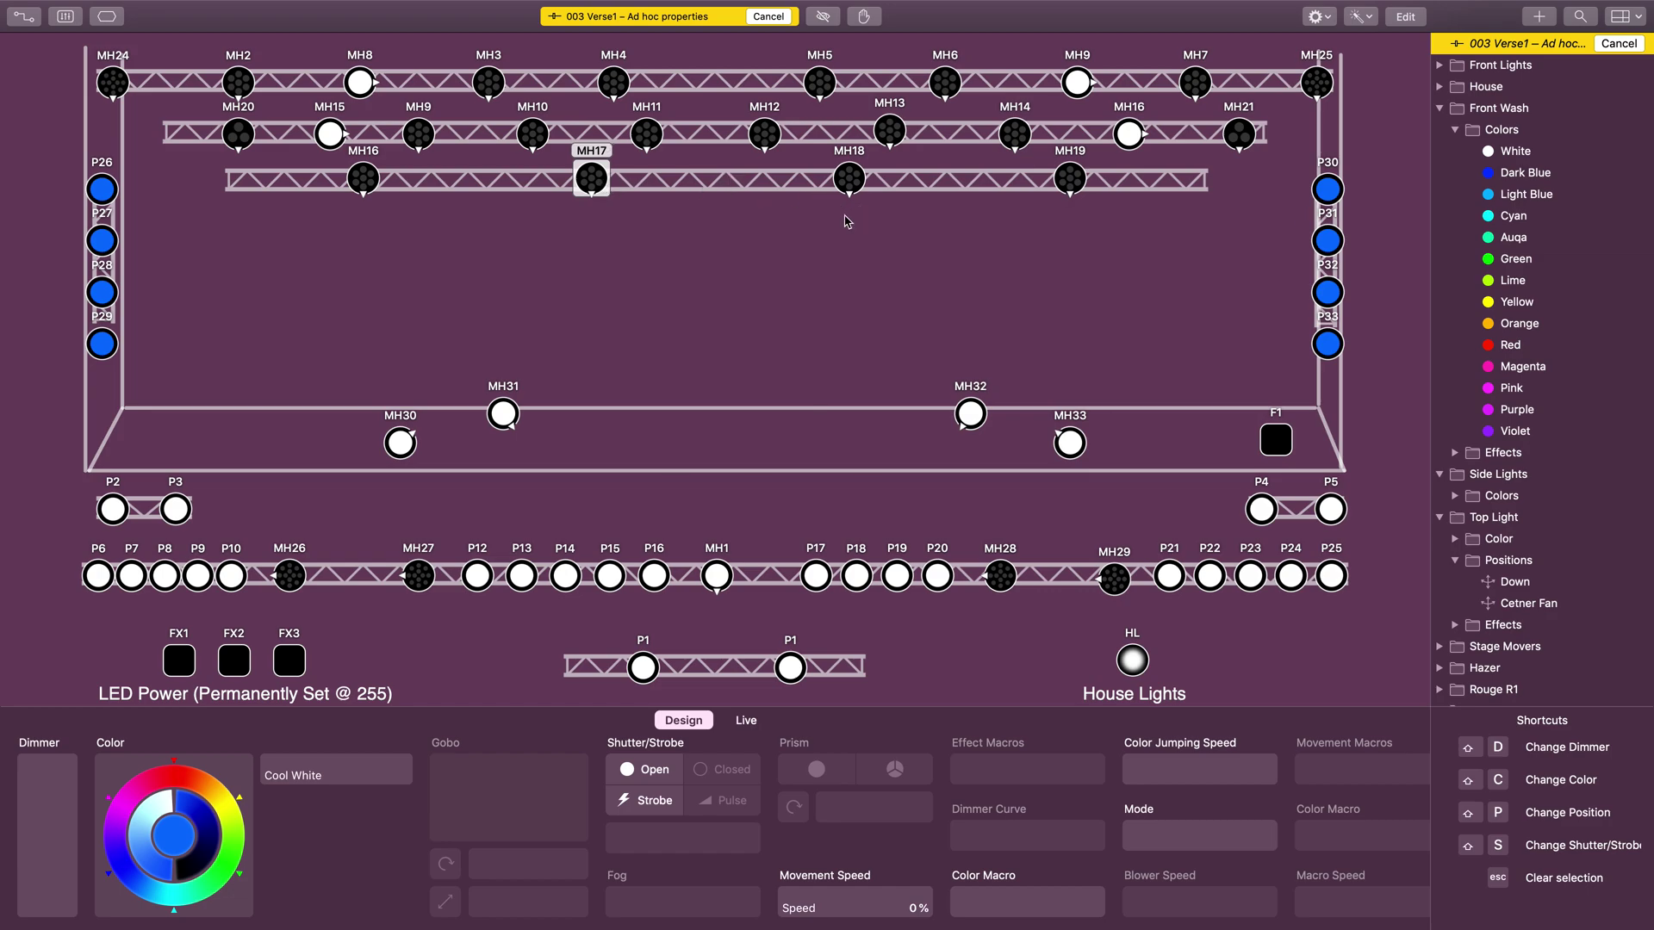
left_click_drag(842, 217, 613, 67)
left_click(237, 872)
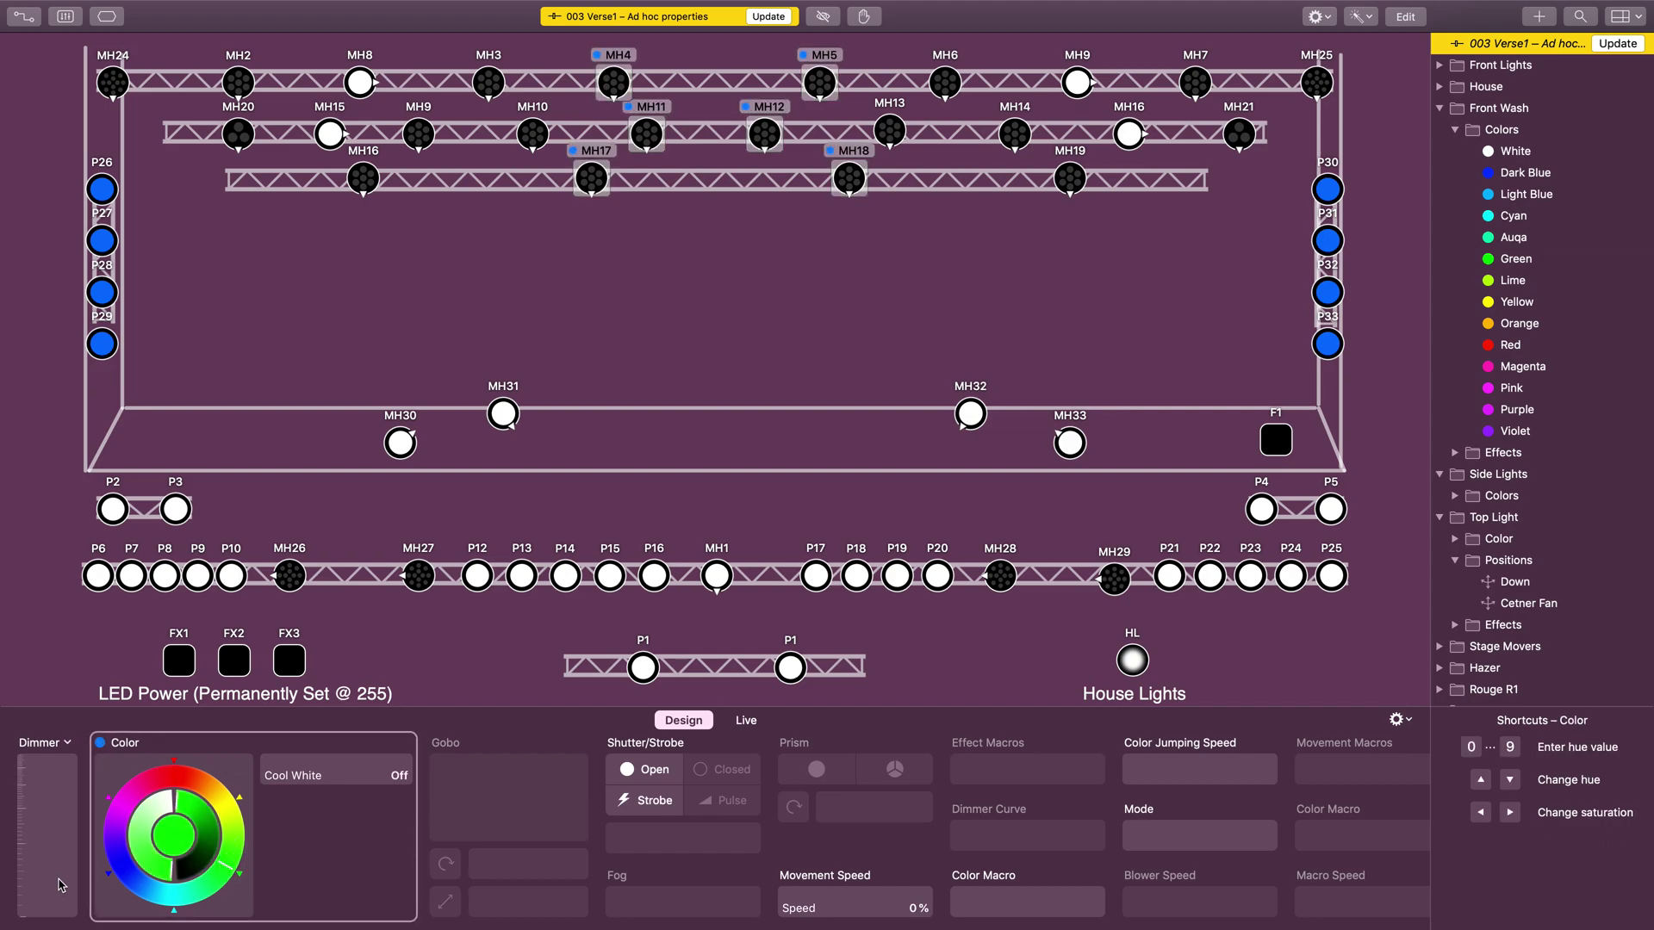
left_click_drag(21, 762, 74, 550)
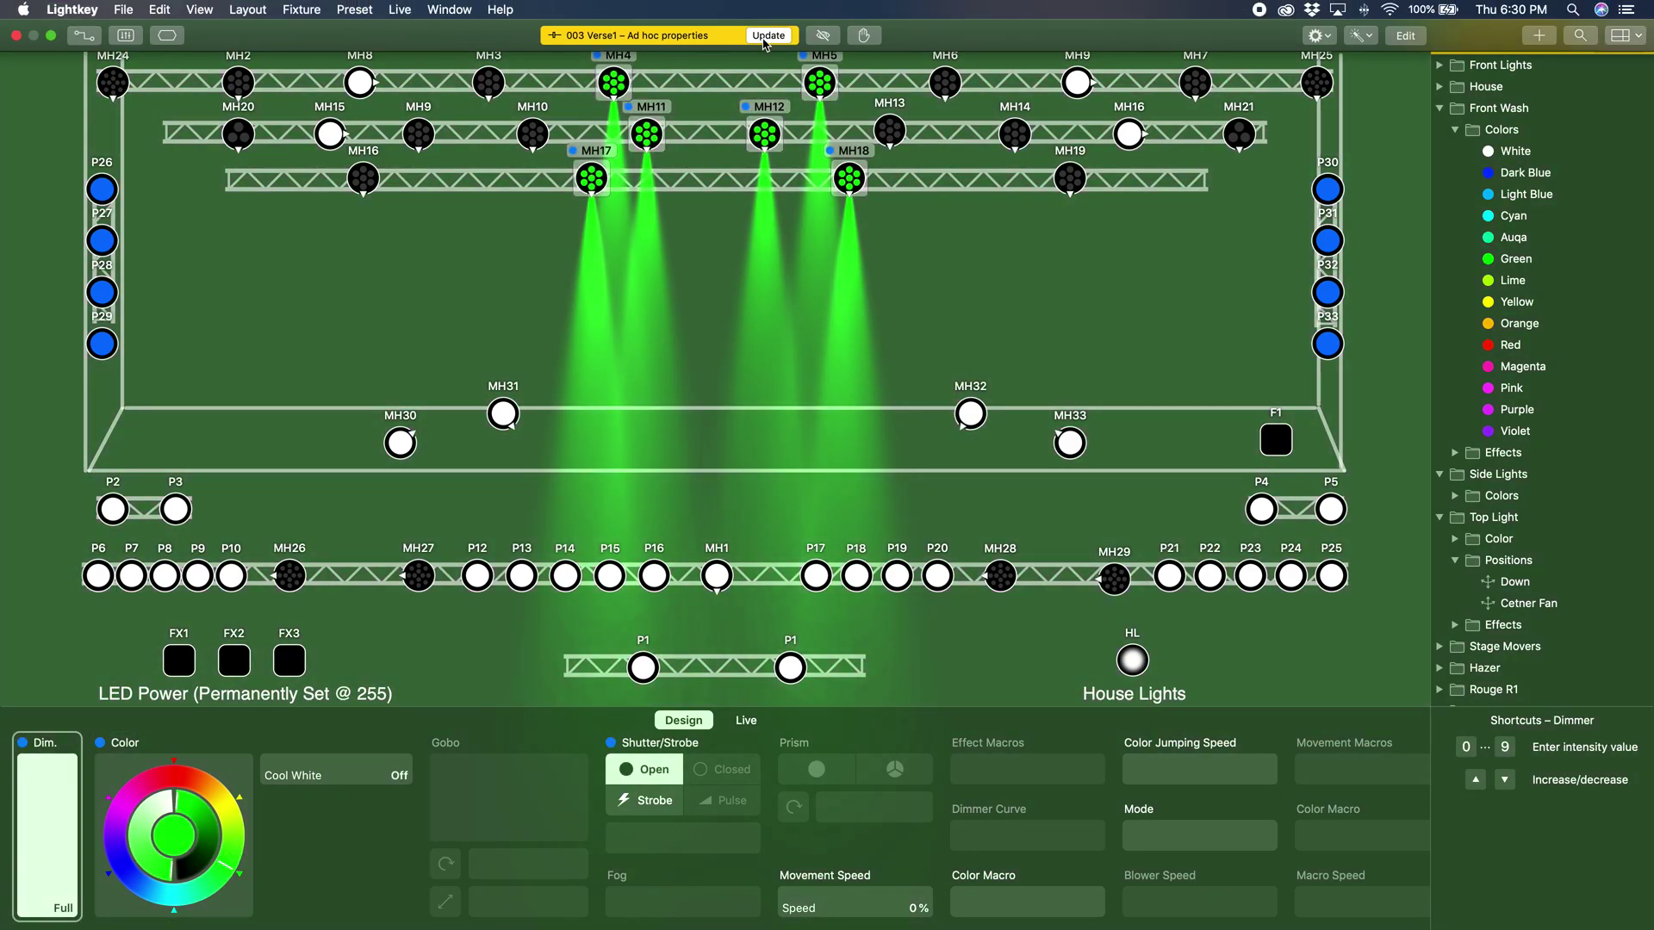
left_click(767, 35)
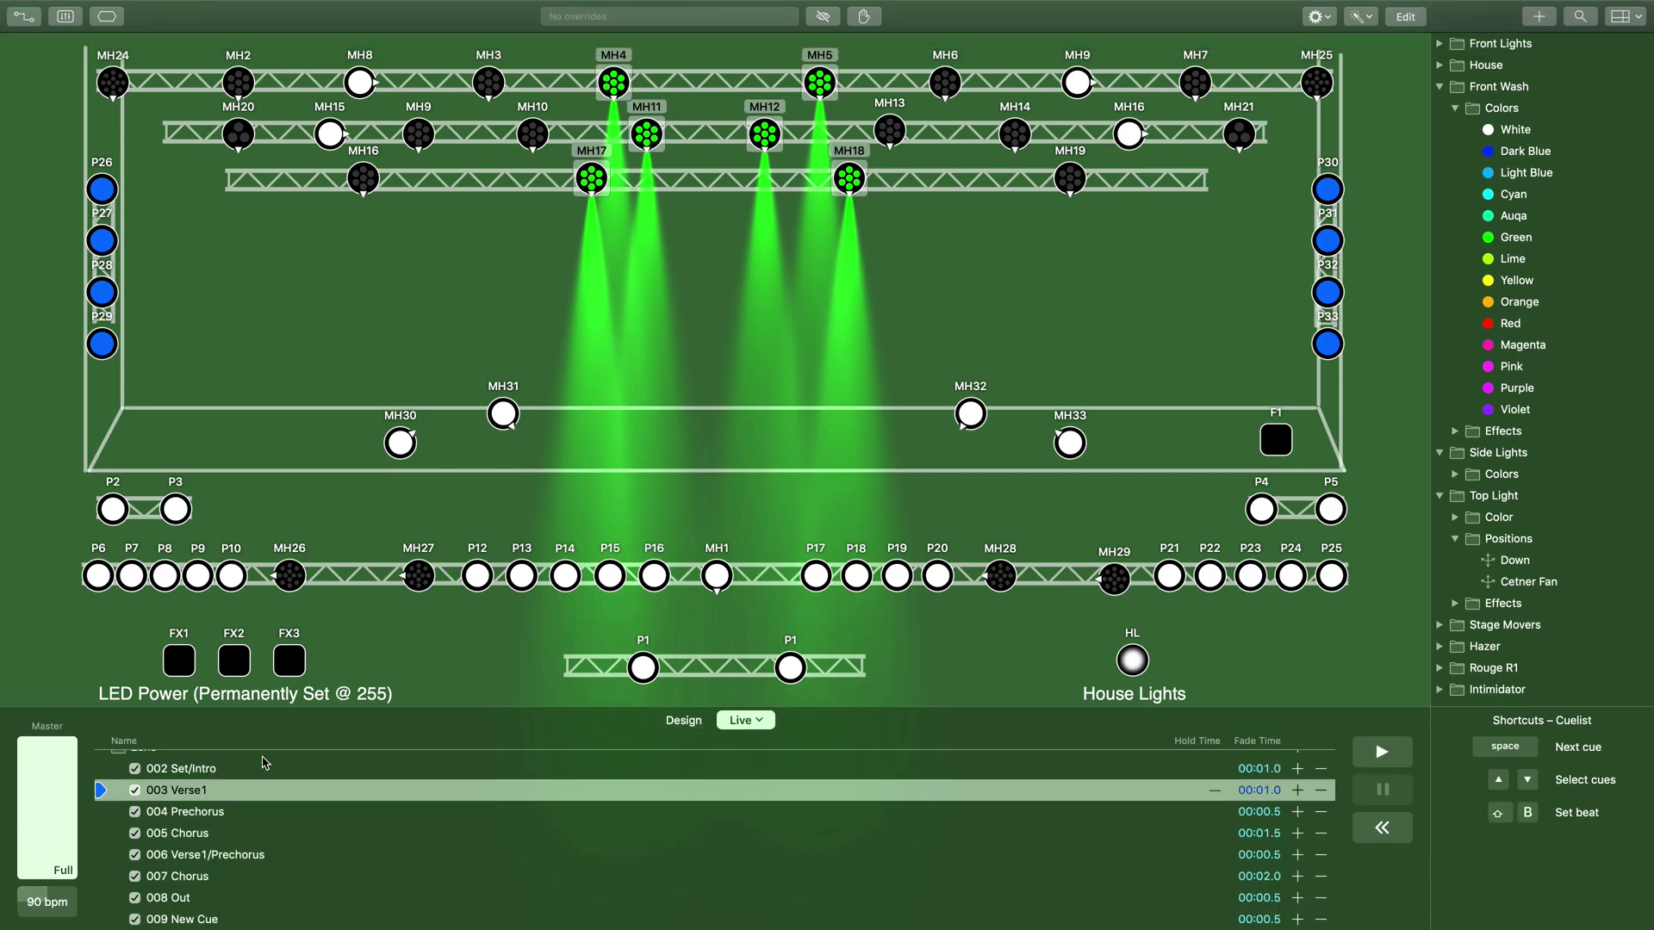
Examine the contents of the 003 Verse1 cue, comparing which fixtures and properties its ad hoc entry and its presets control.
left_click(203, 778)
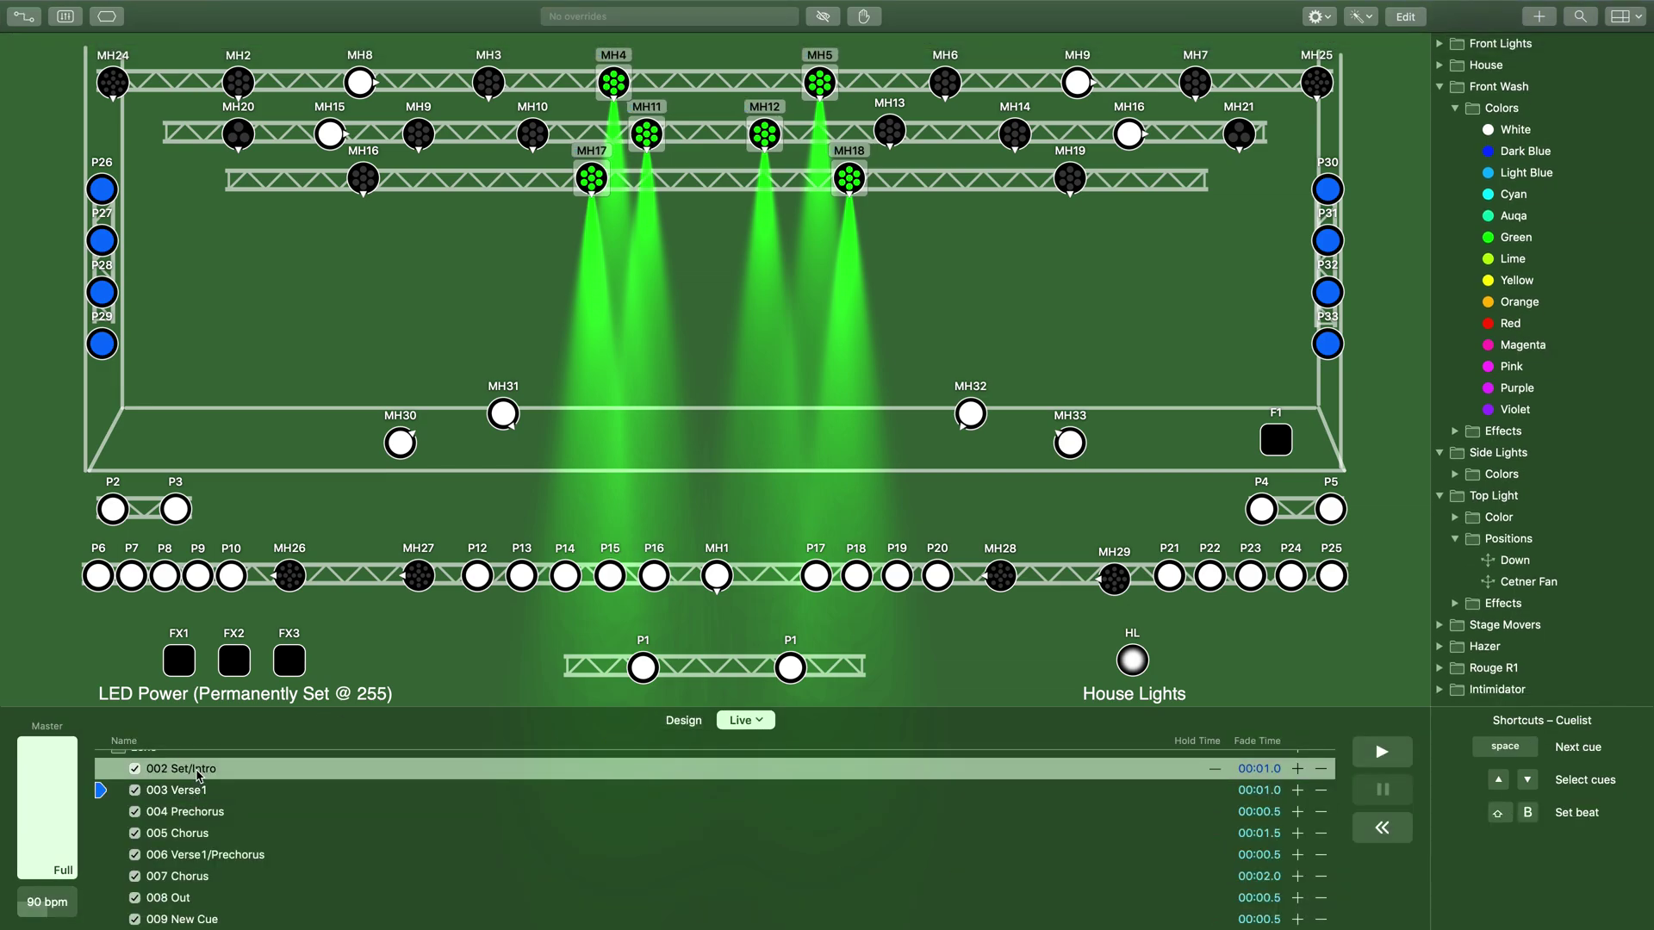
double_click(190, 790)
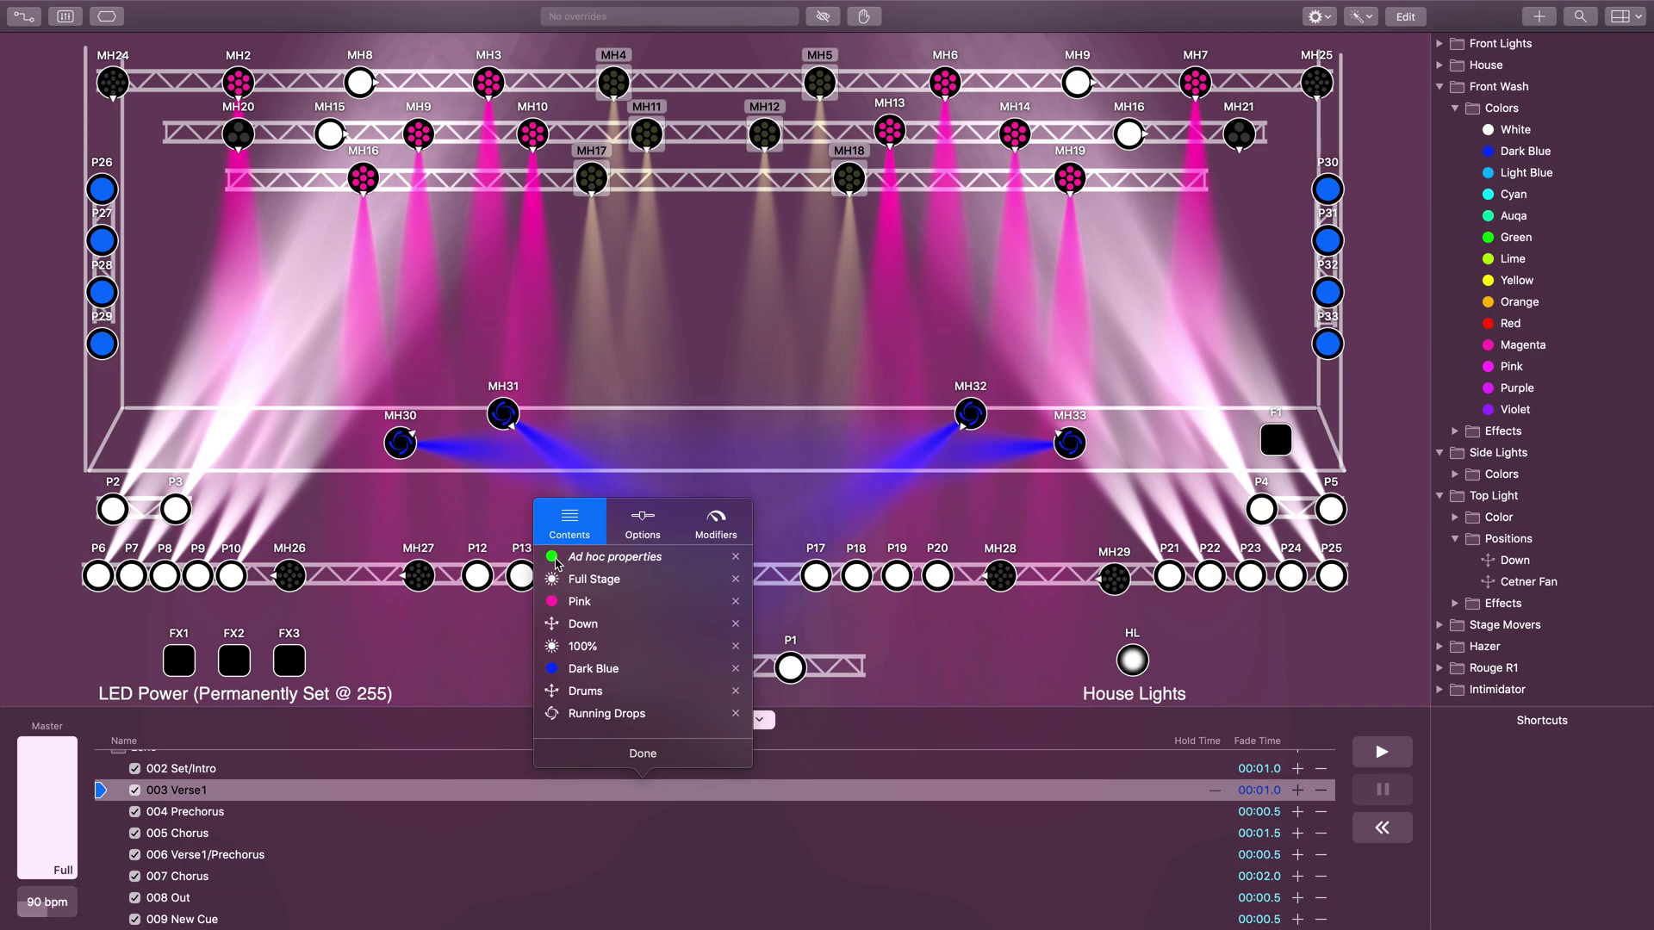
left_click(569, 605)
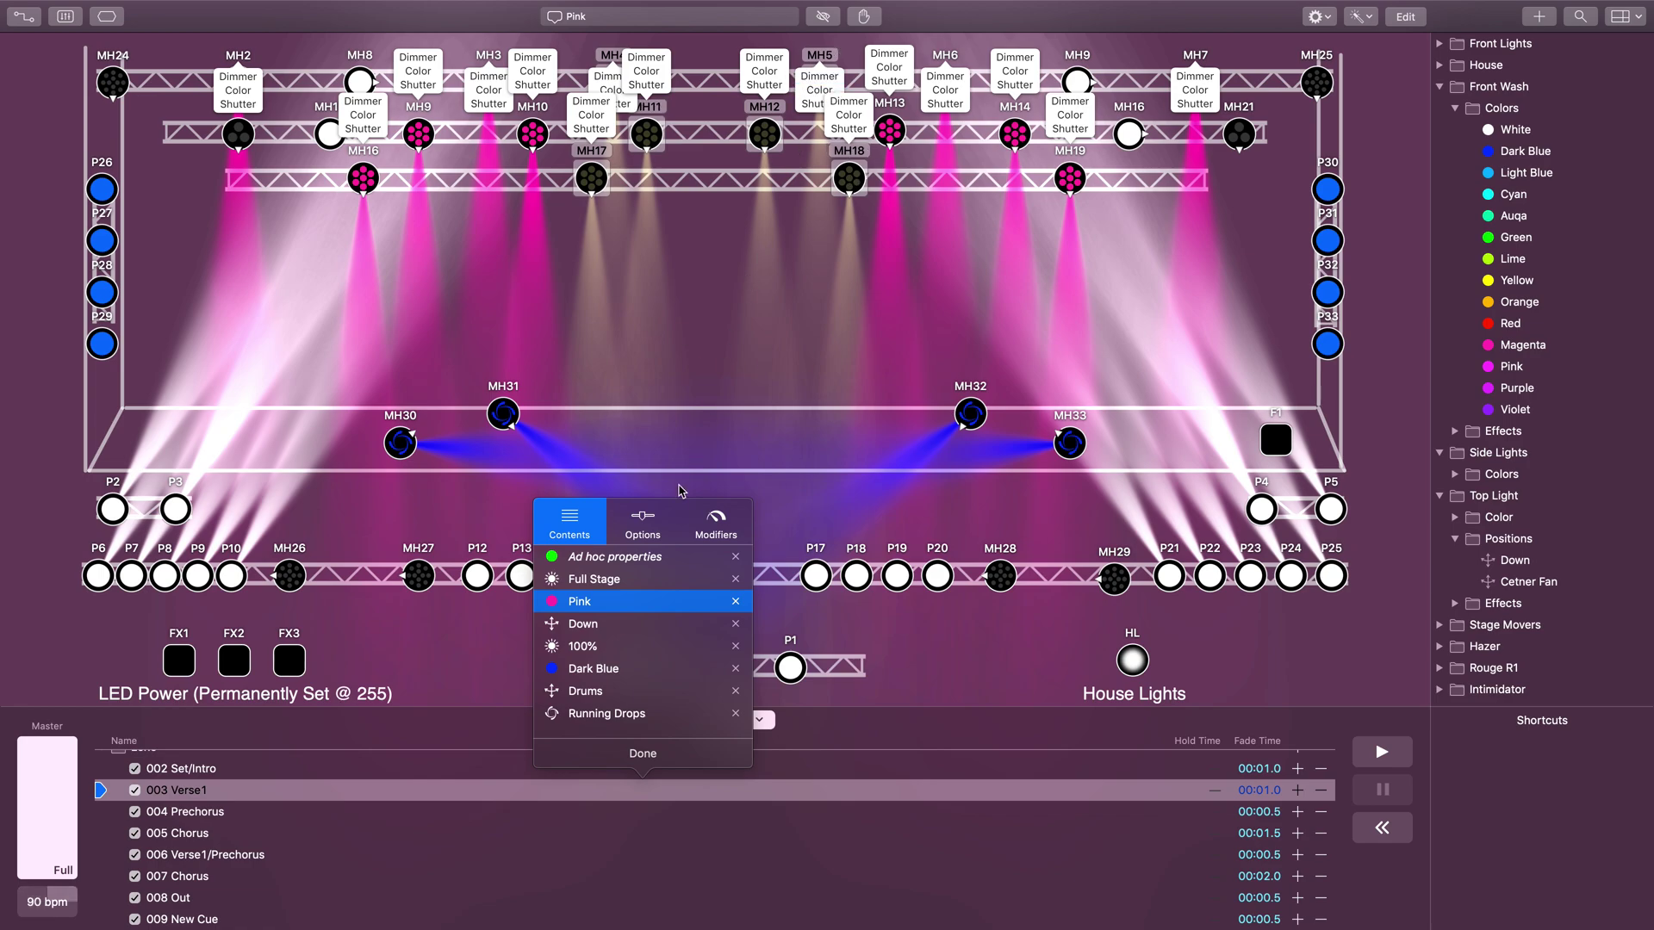
left_click(615, 558)
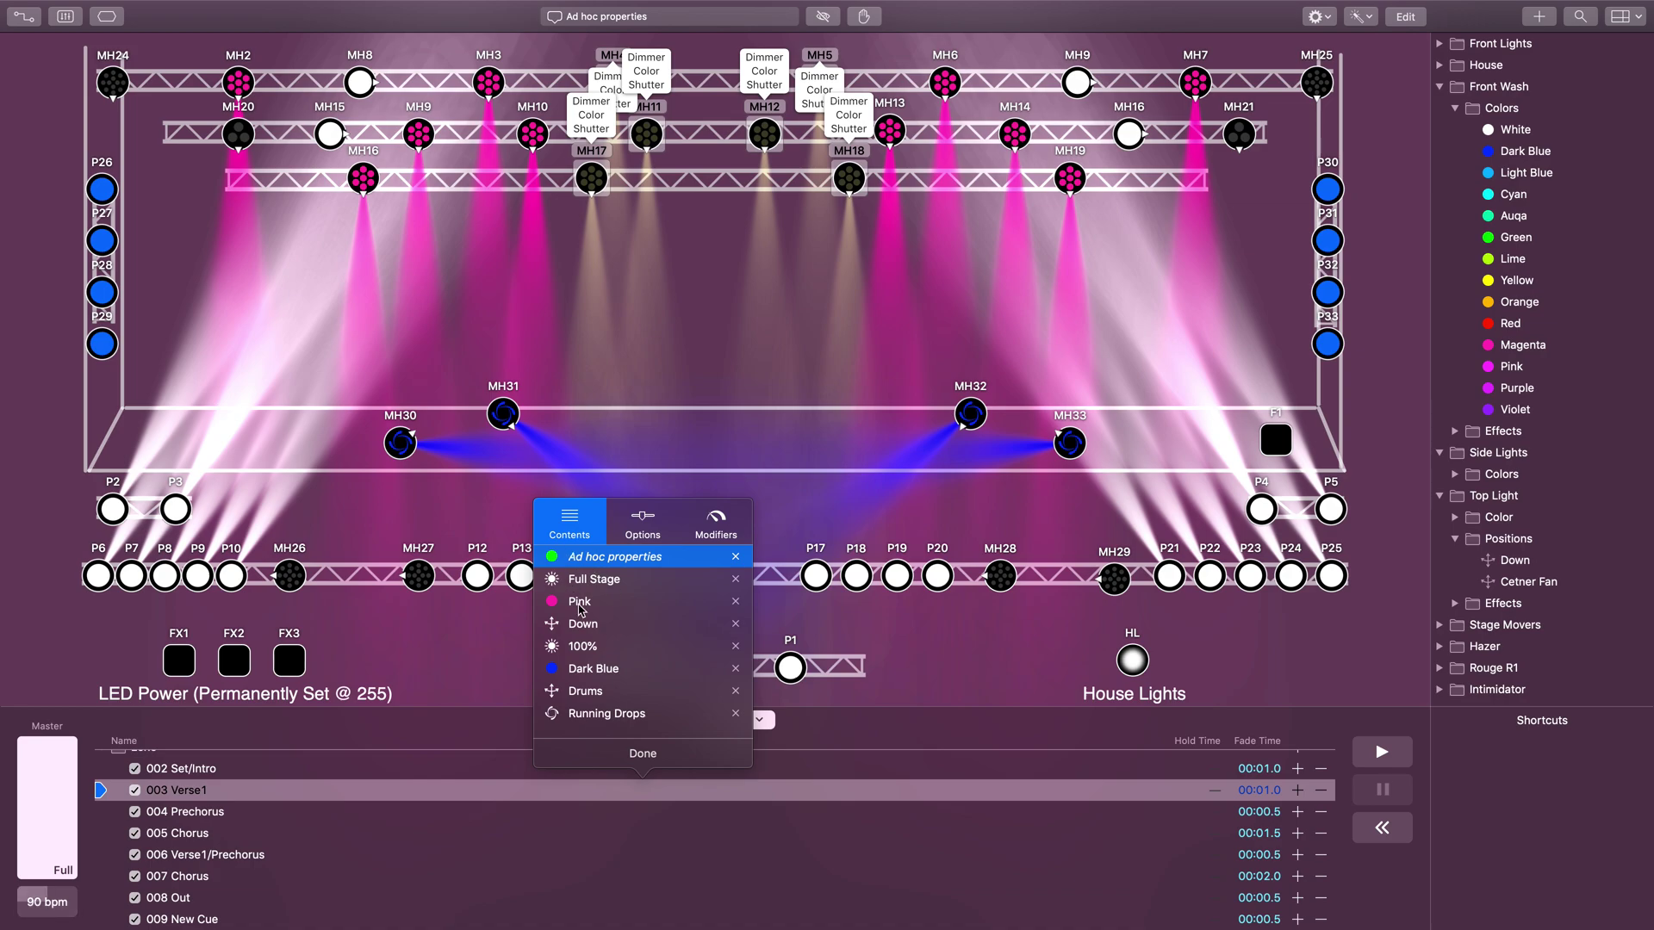
left_click(582, 646)
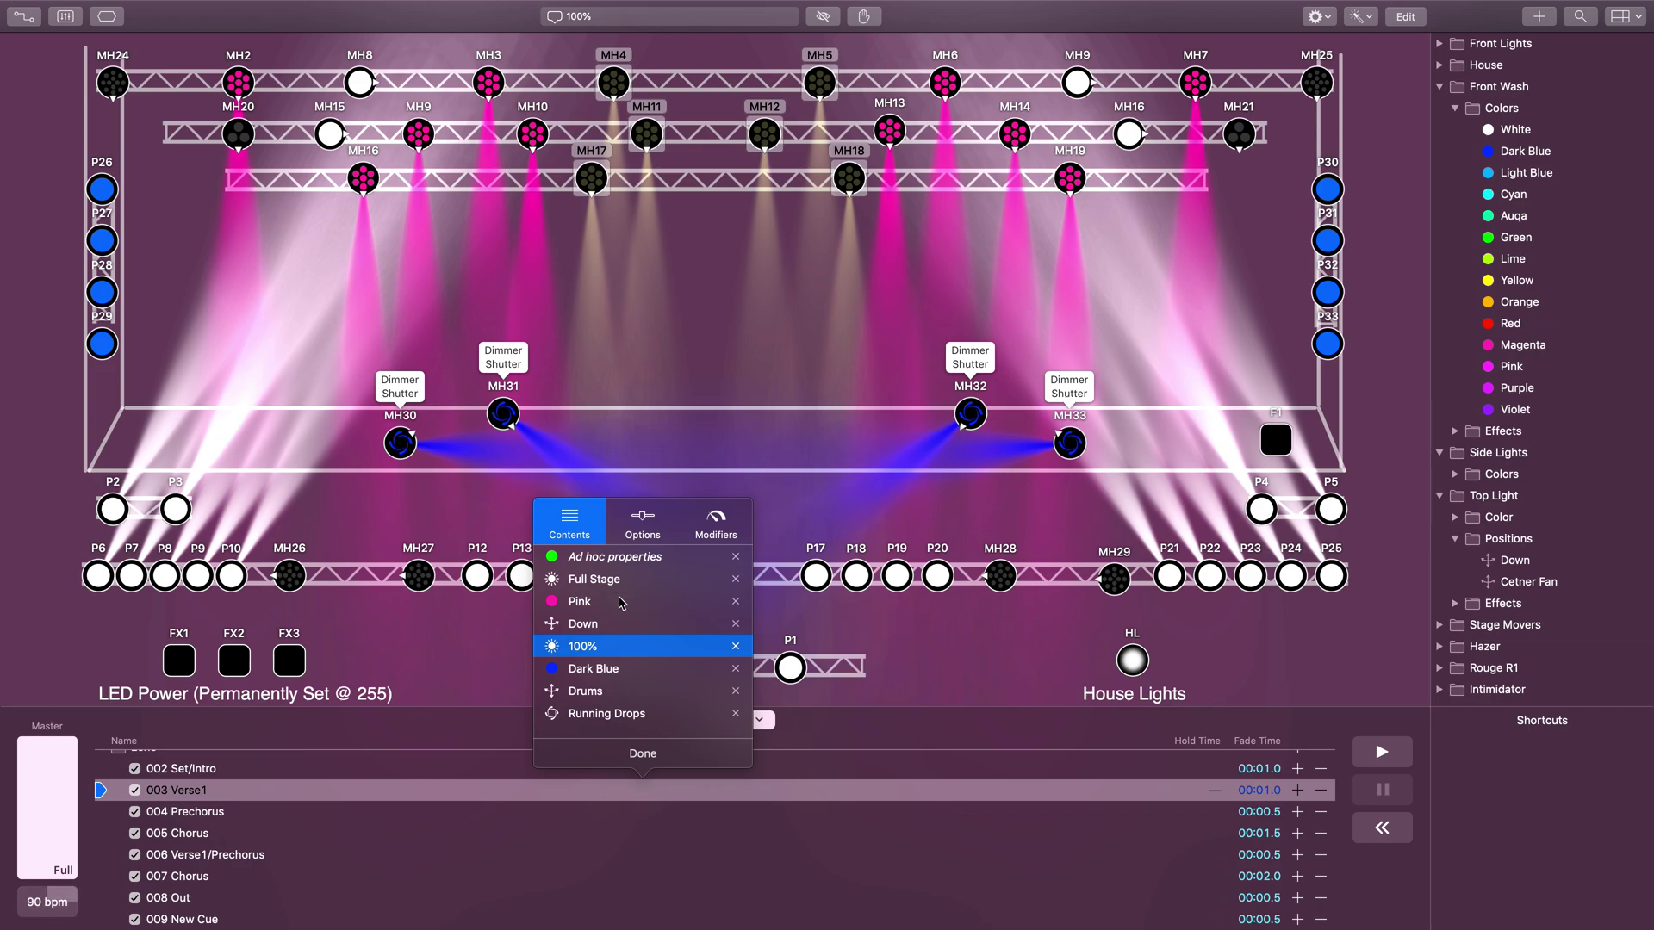
left_click(622, 711)
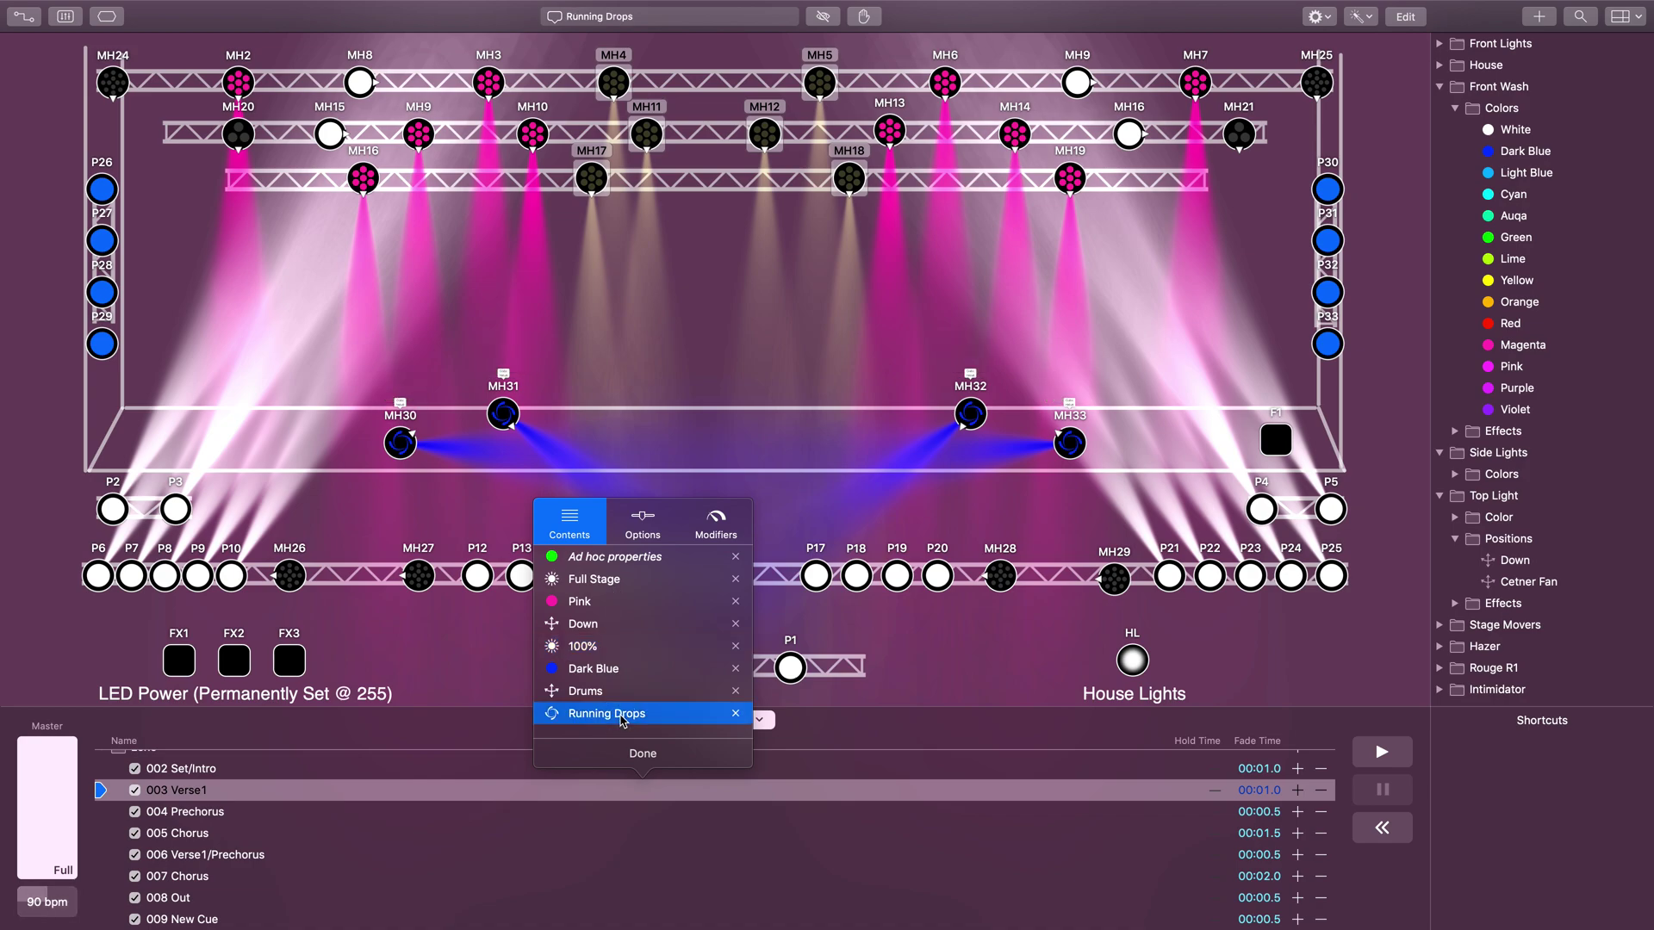
left_click(584, 677)
left_click(592, 646)
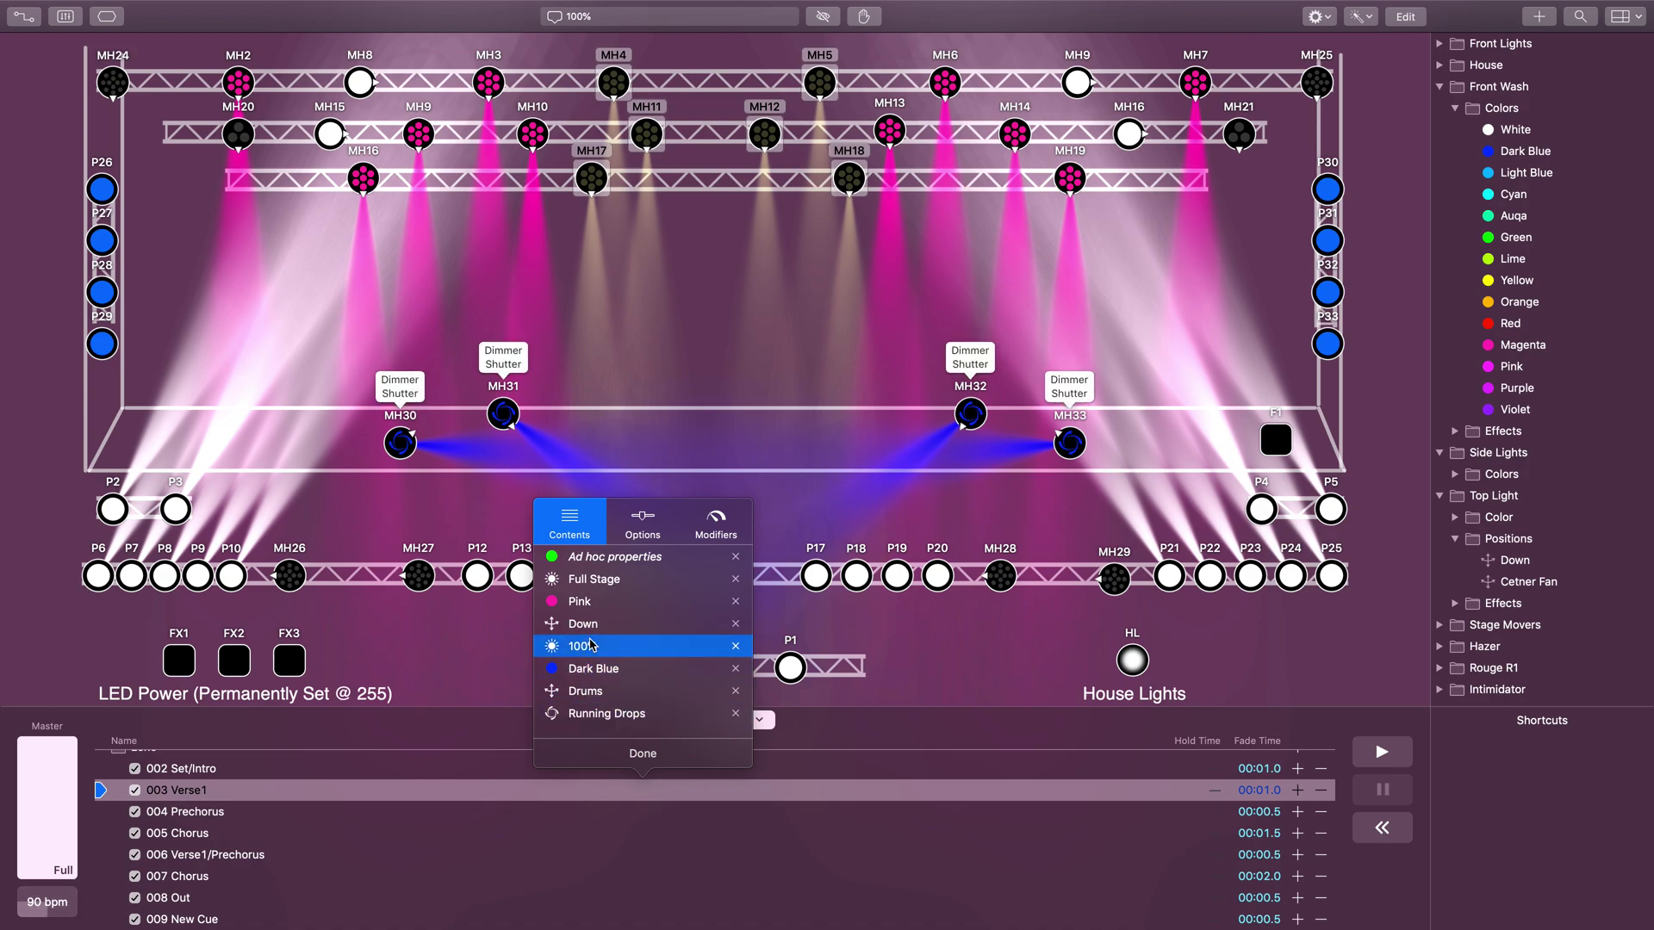
left_click(587, 623)
left_click(584, 602)
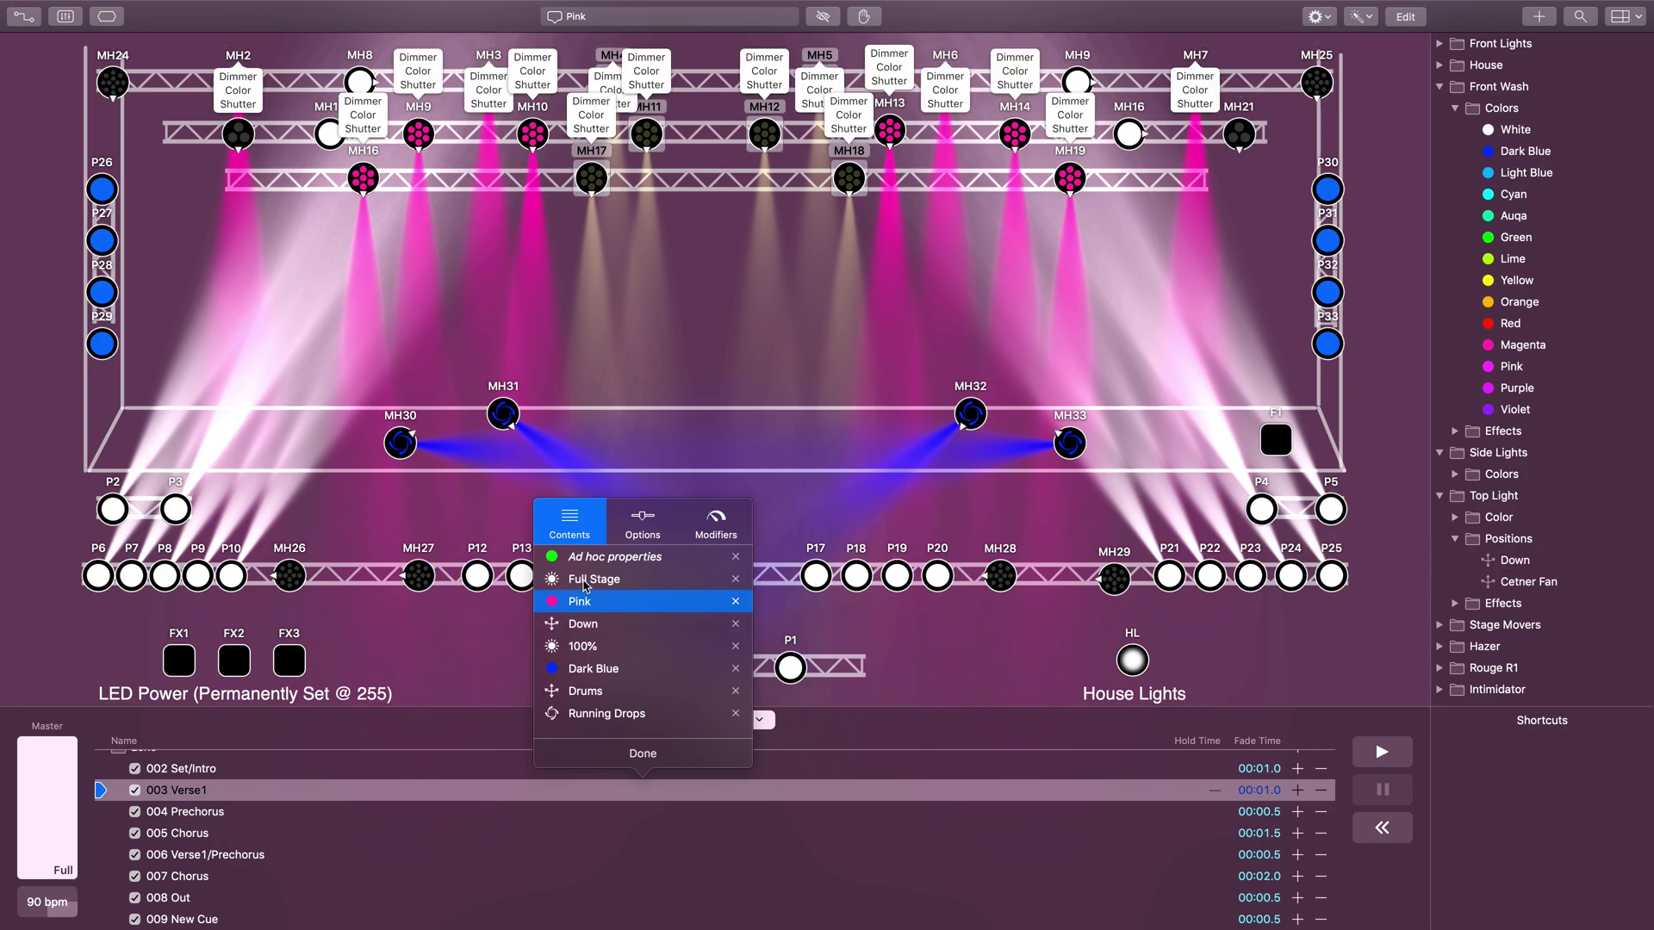
left_click(586, 579)
Remove the Pink preset from the 003 Verse1 cue and open the cue's ad hoc properties for editing.
left_click(581, 605)
left_click(736, 602)
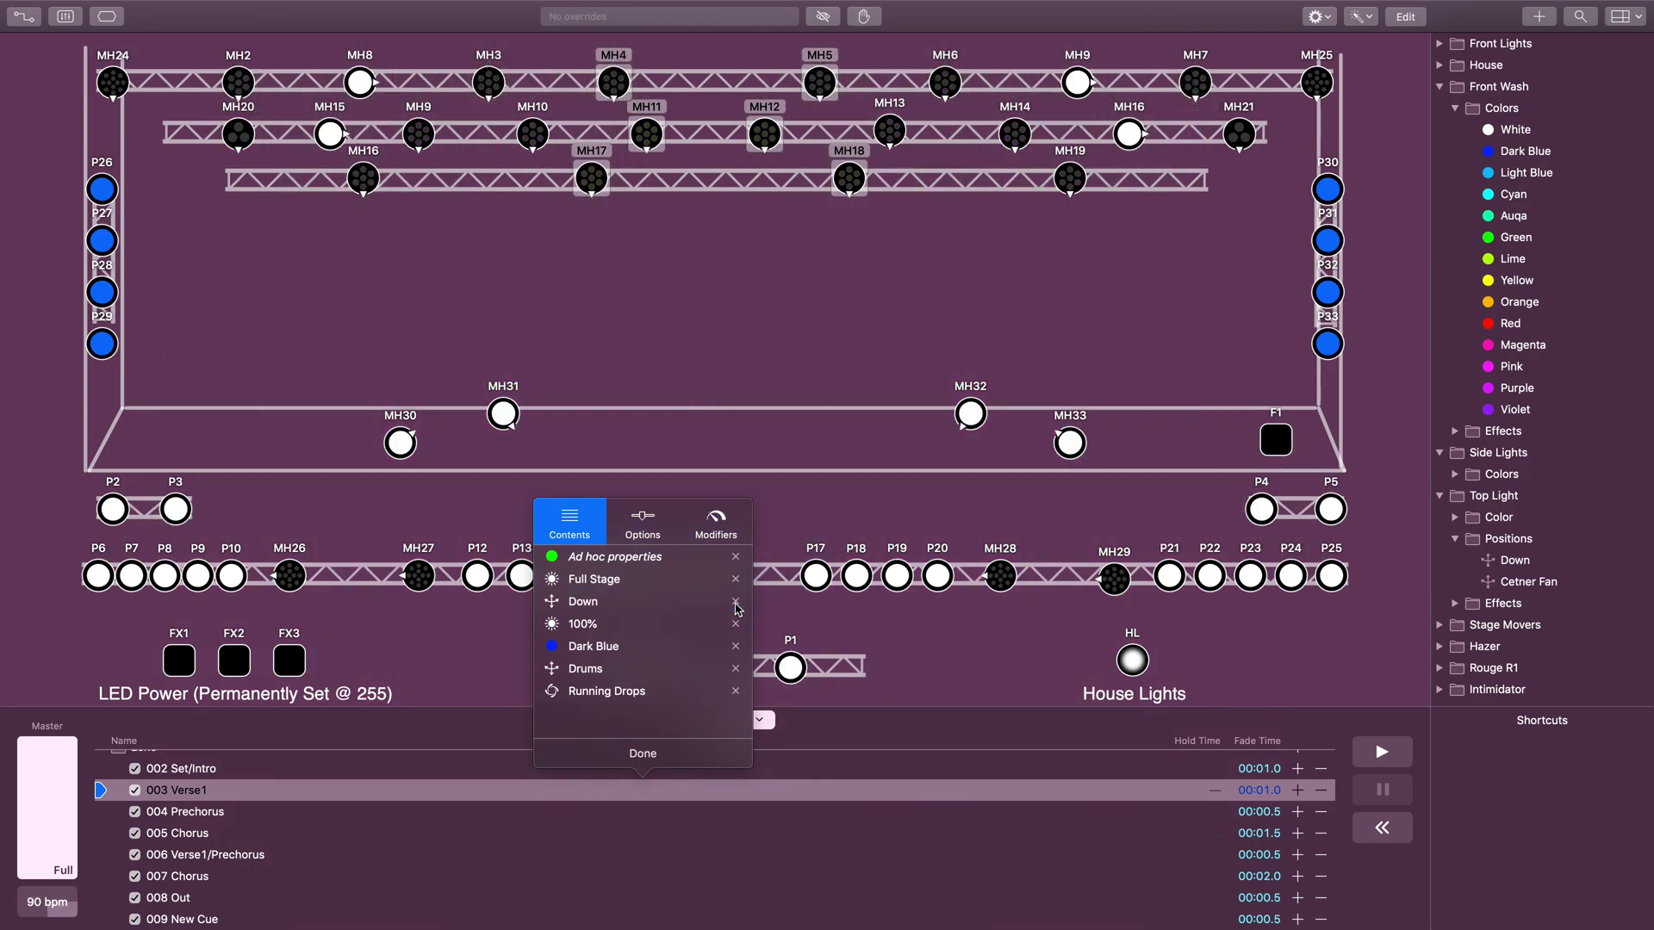
left_click(597, 560)
right_click(597, 563)
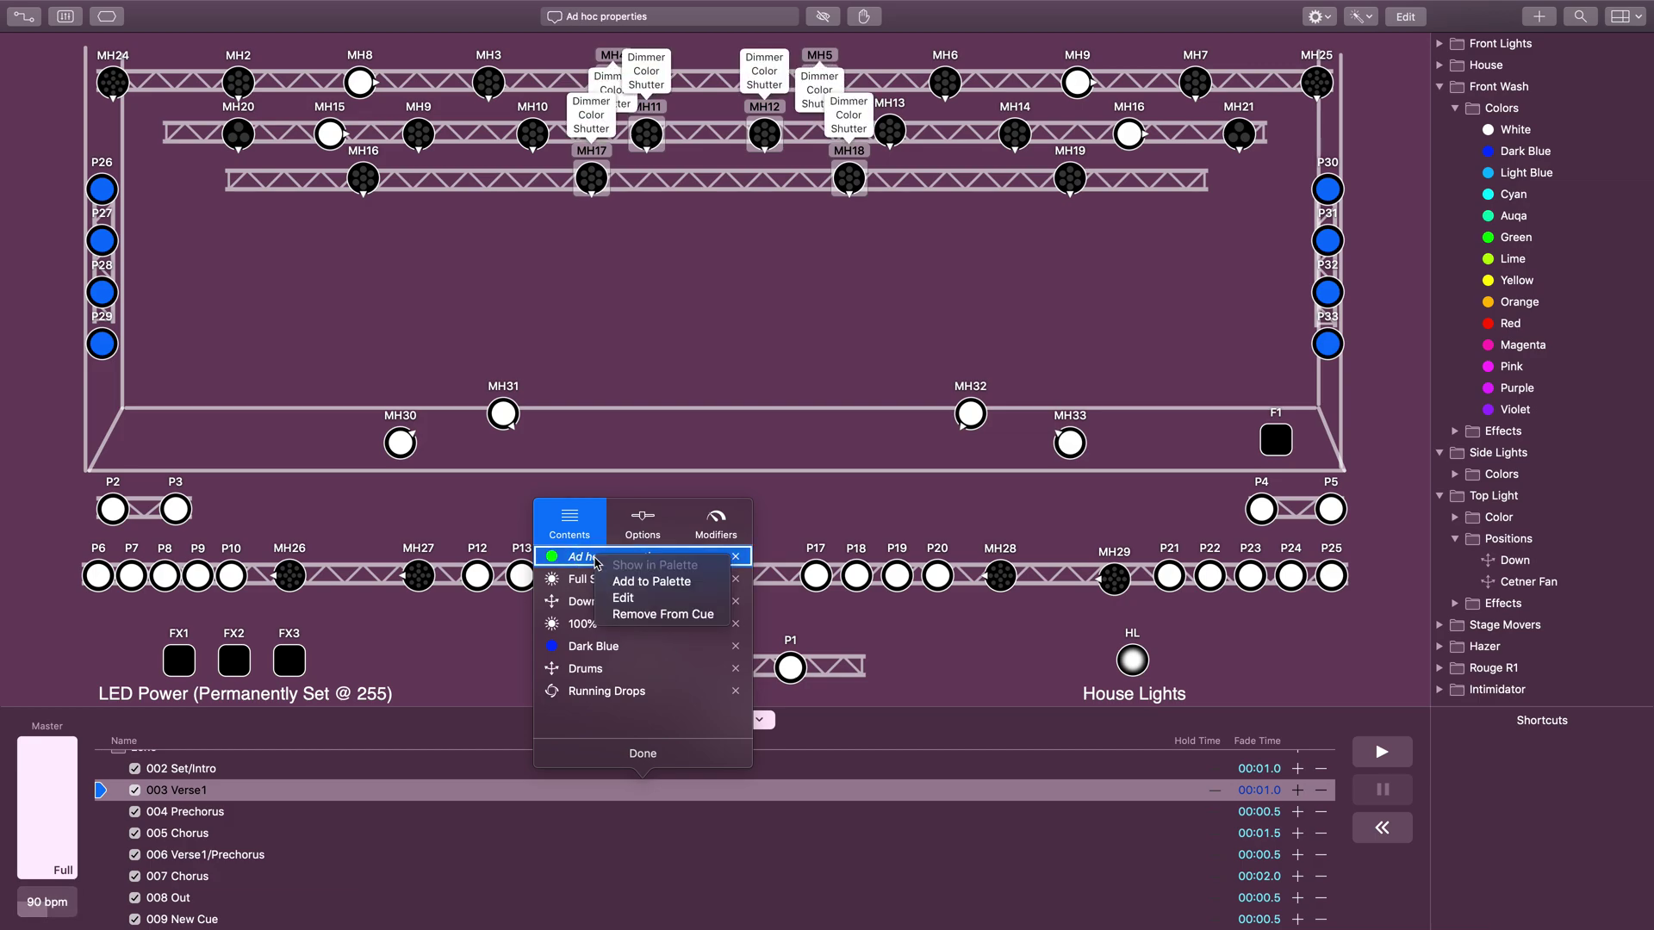
left_click(625, 598)
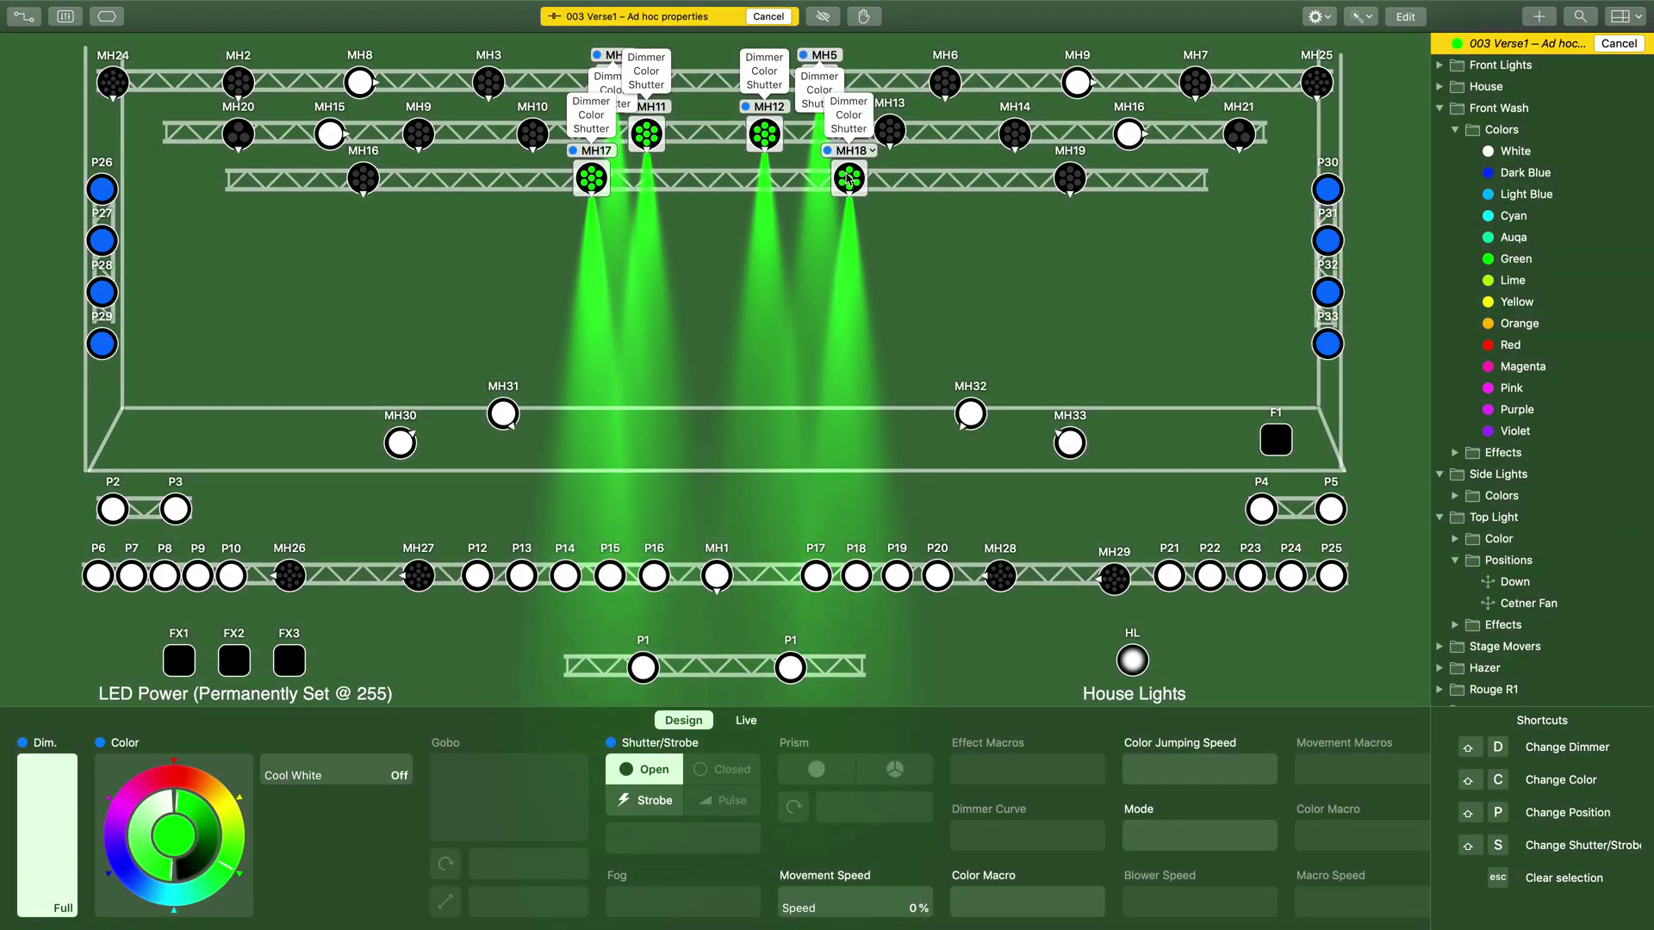
Select all moving heads of the same type as MH19 and set their dimmer to Full.
left_click(889, 130)
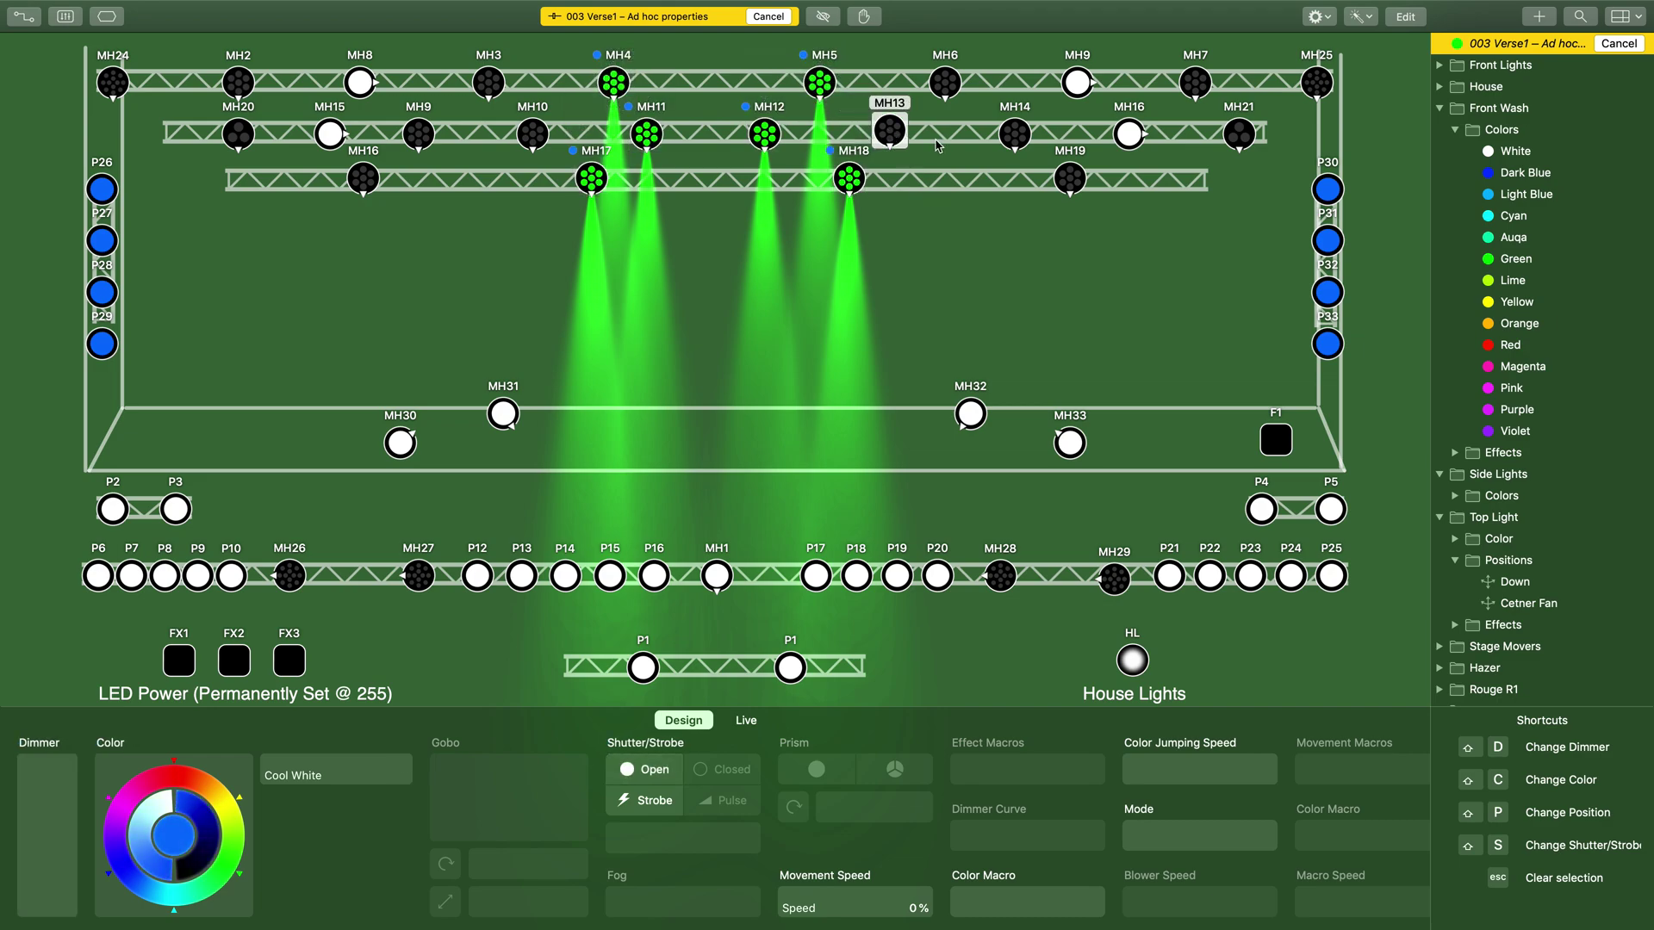
left_click_drag(909, 58, 1015, 165)
left_click(1045, 229)
left_click(1073, 174)
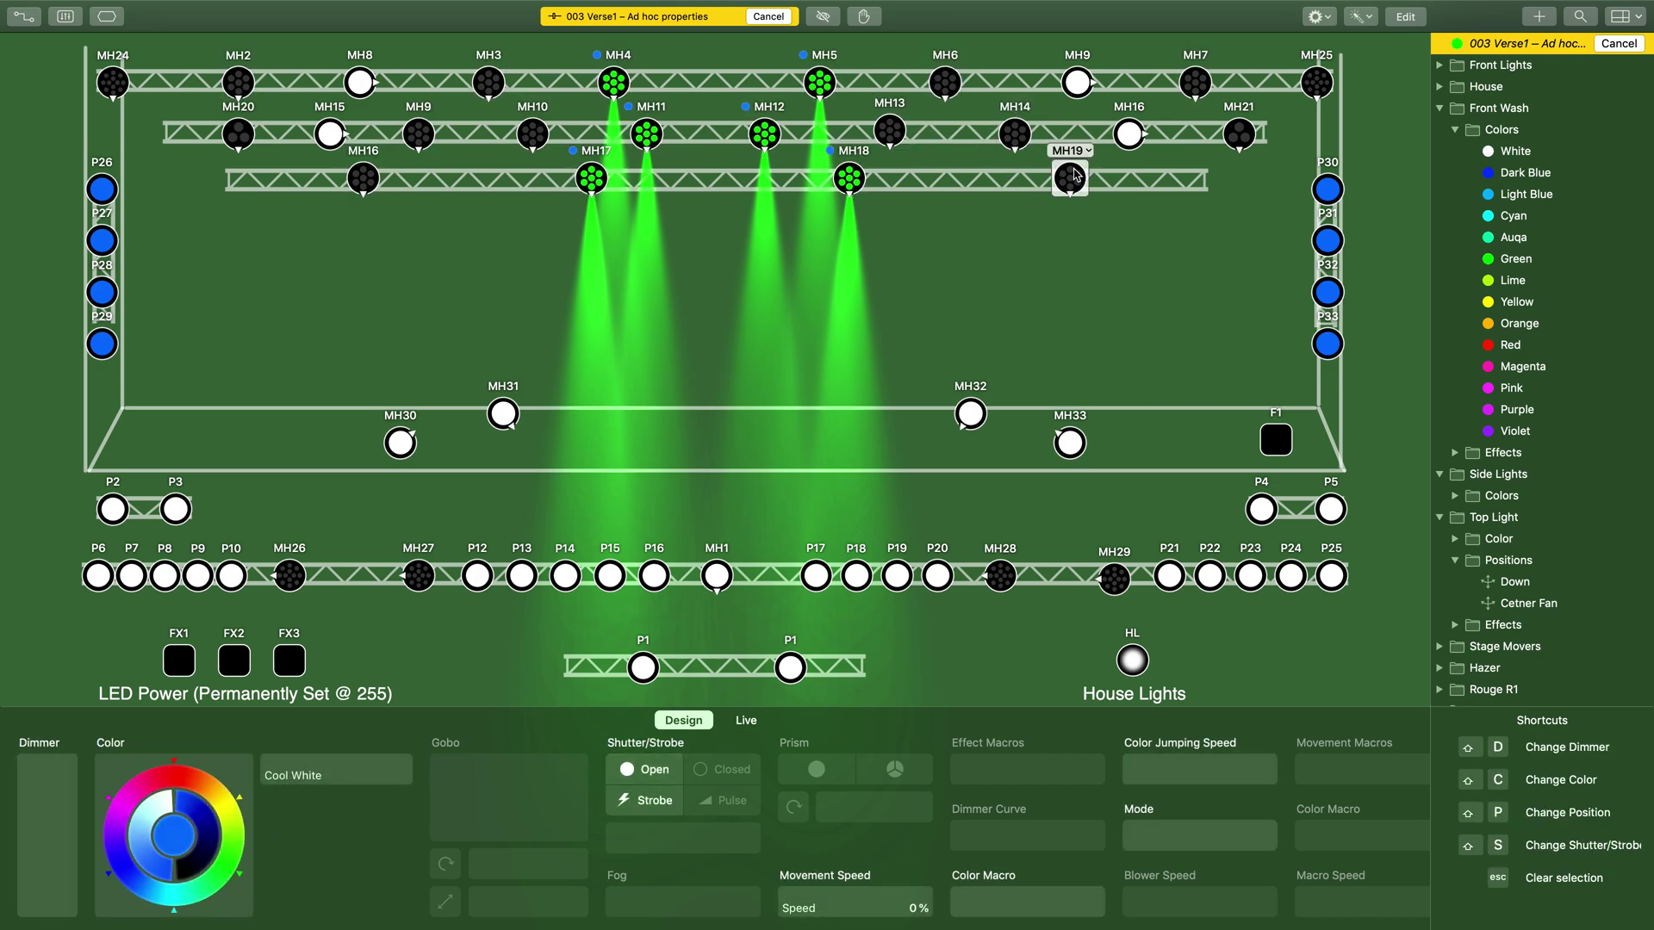
left_click(1045, 229)
double_click(1069, 181)
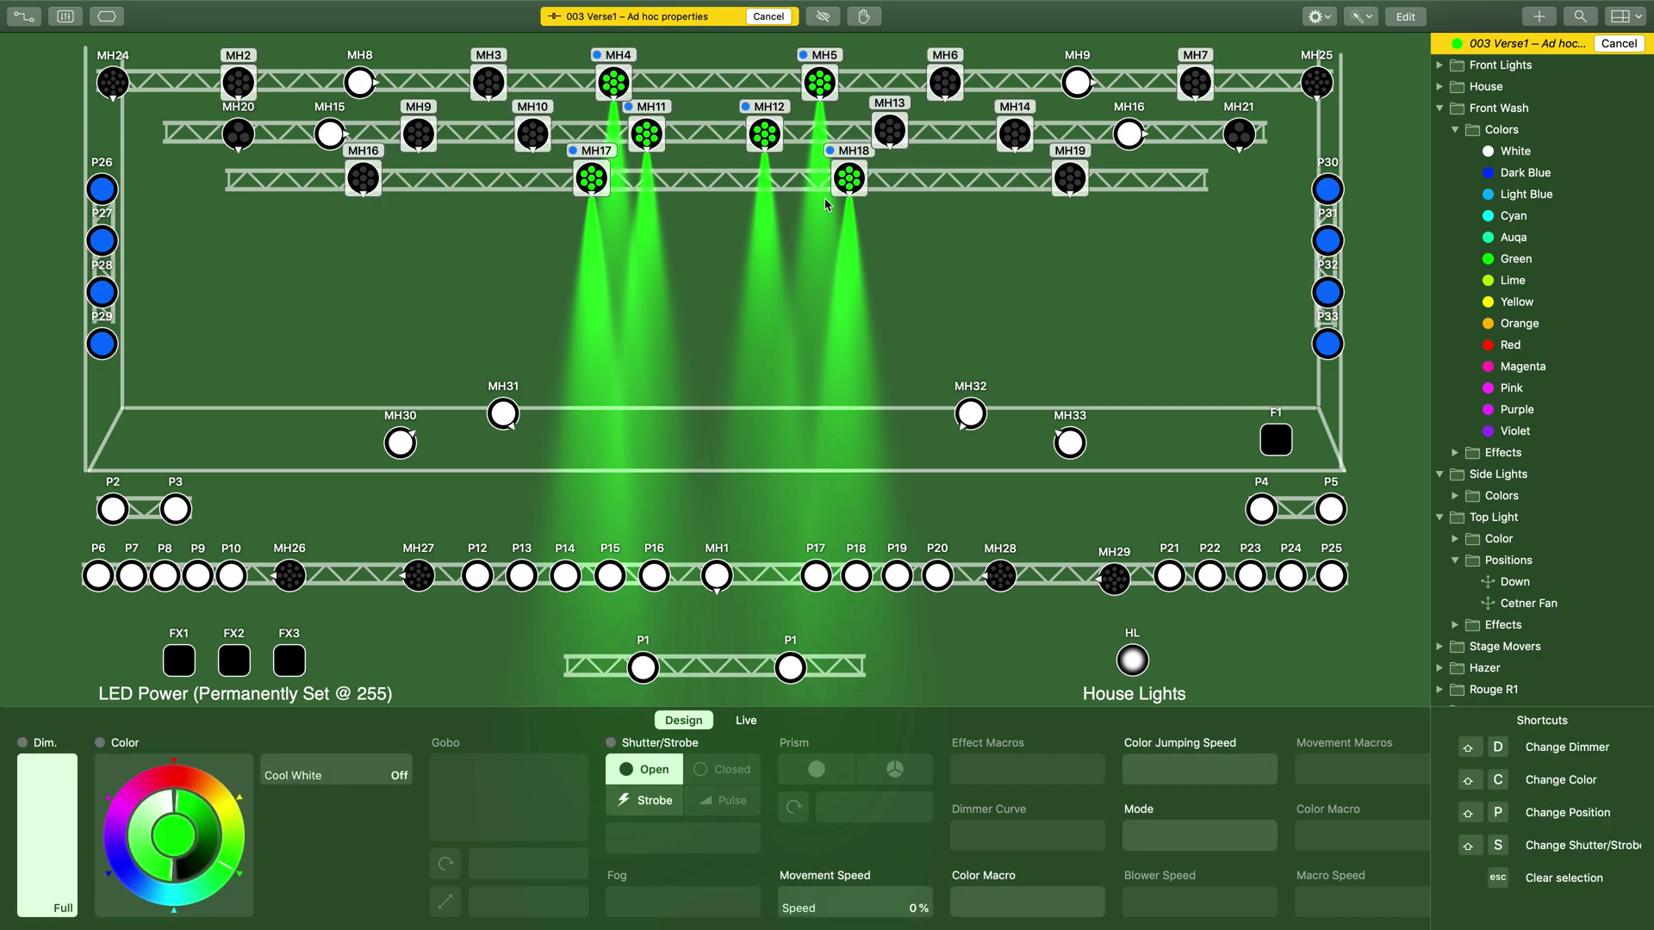
key("d")
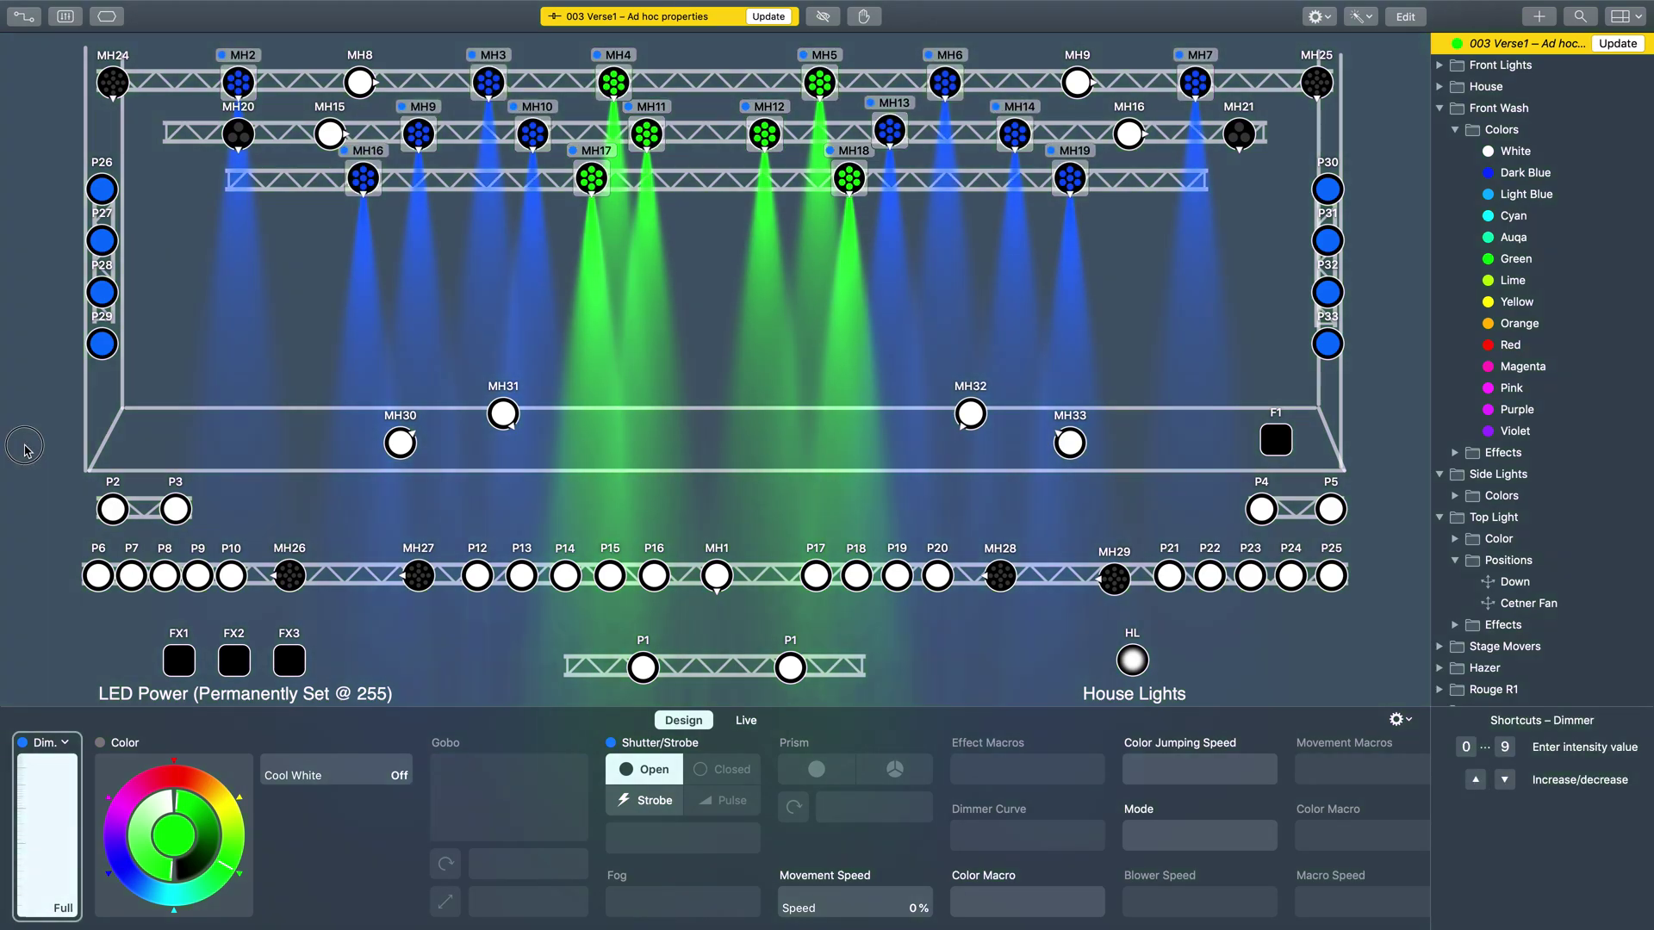
key("Escape")
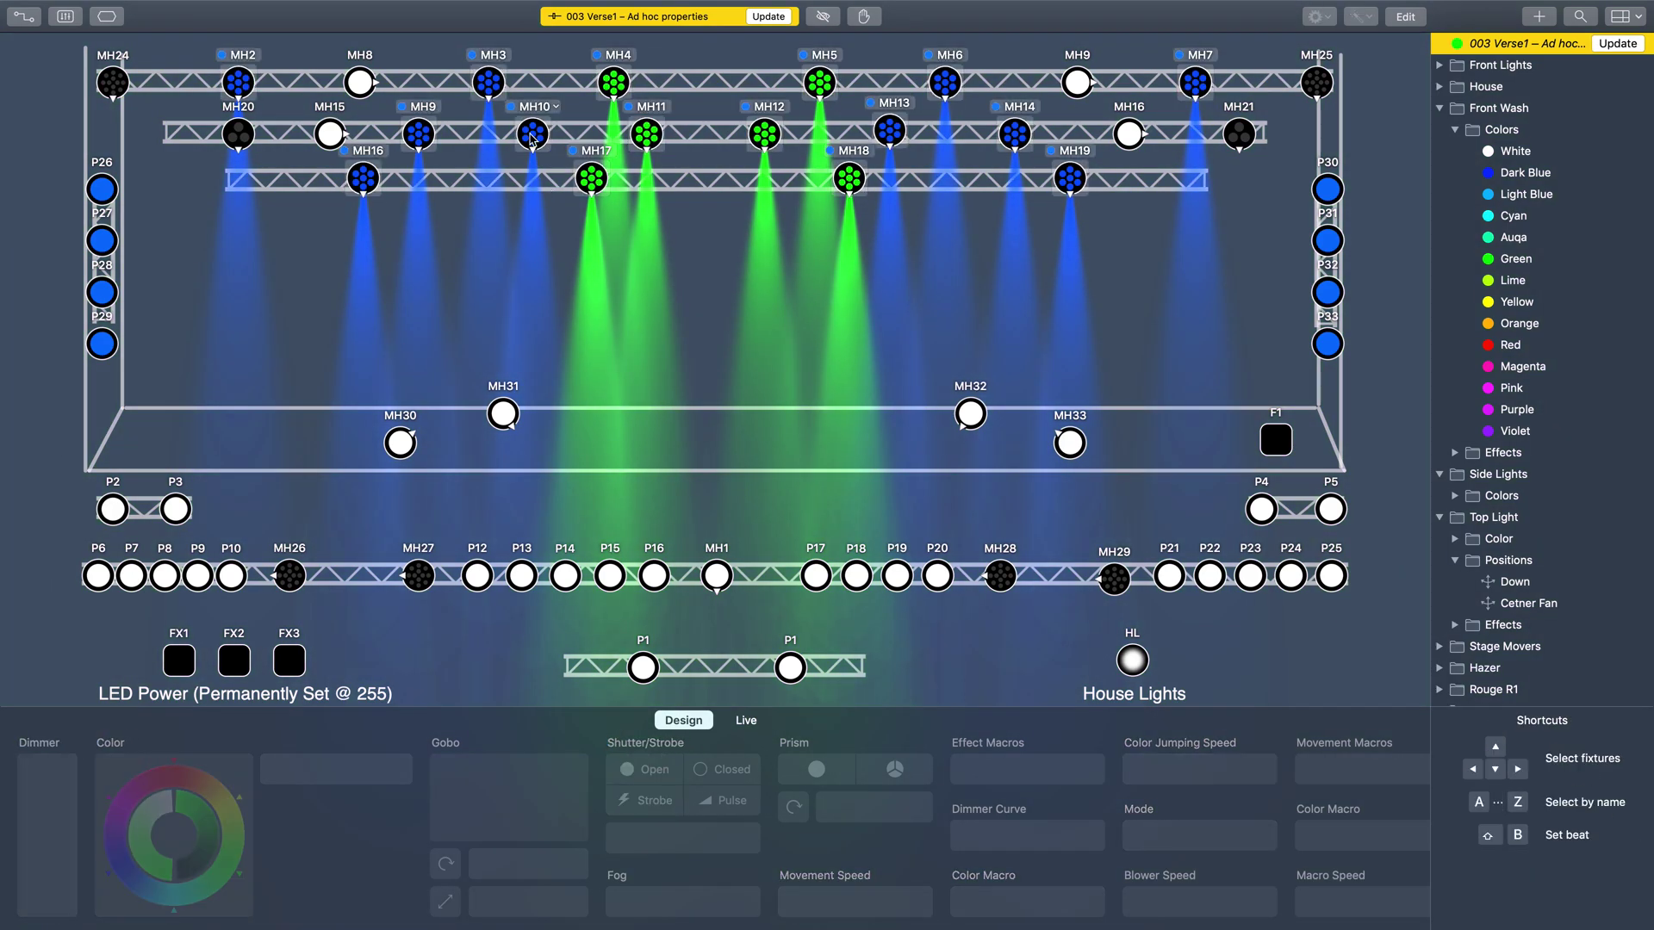
Color MH2, MH3, MH6, MH7, MH9, MH10, MH13, MH14, MH19 and the outer MH16 magenta and update the cue's ad hoc properties.
left_click(533, 134)
left_click_drag(536, 185, 504, 162)
key("Escape")
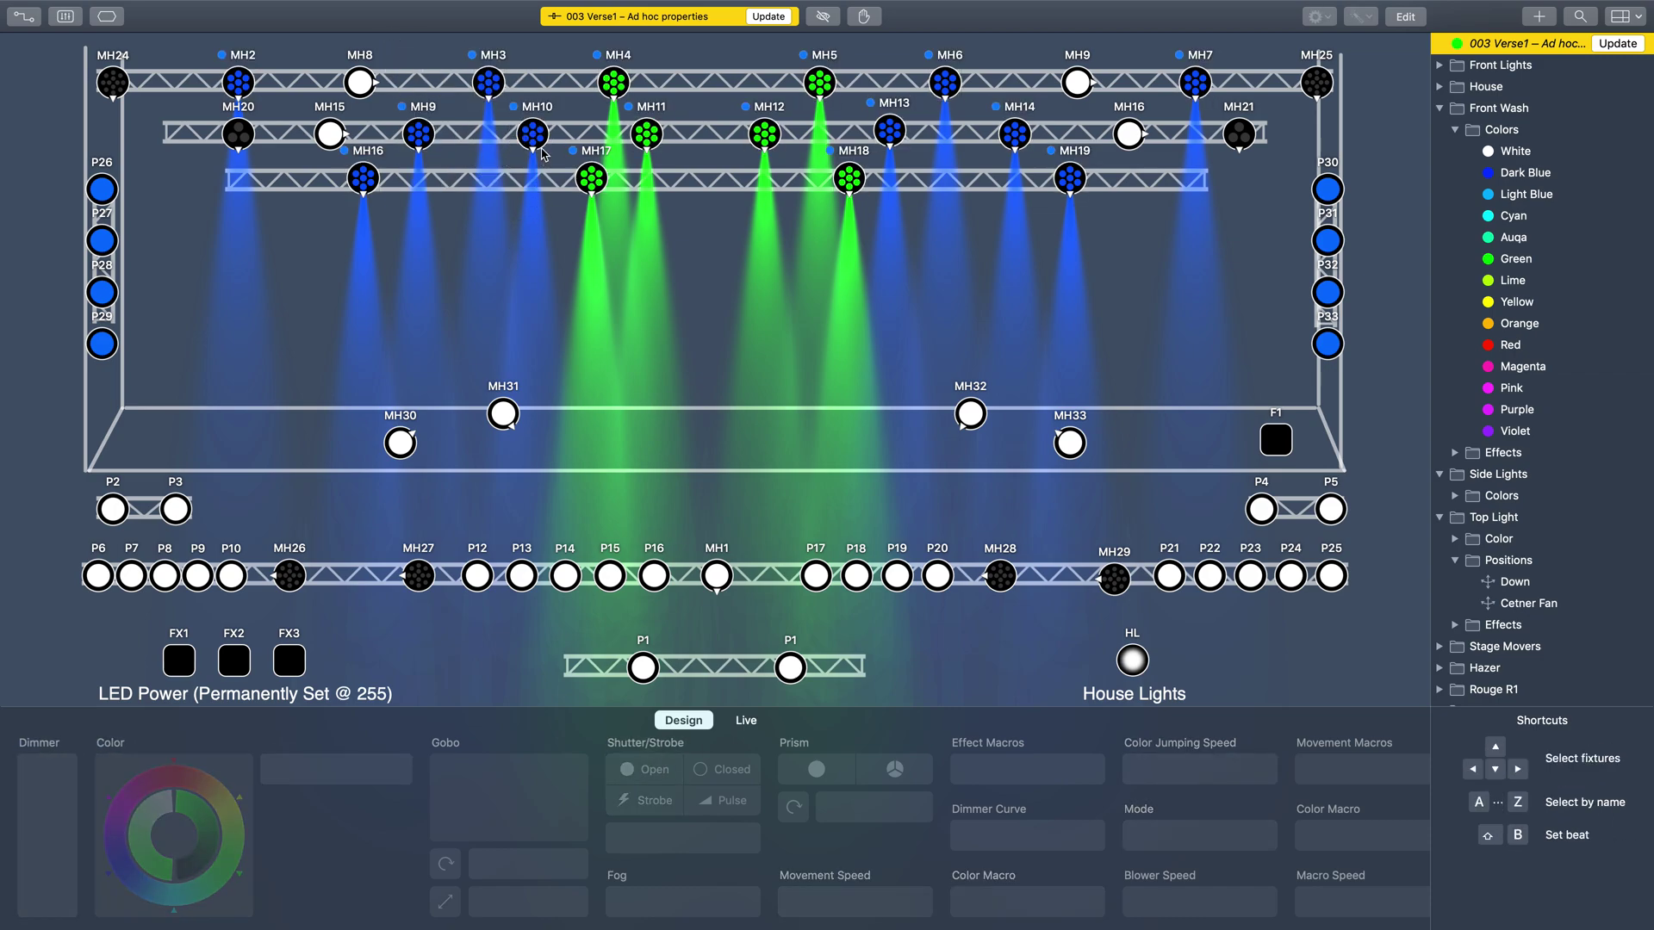
left_click(536, 137)
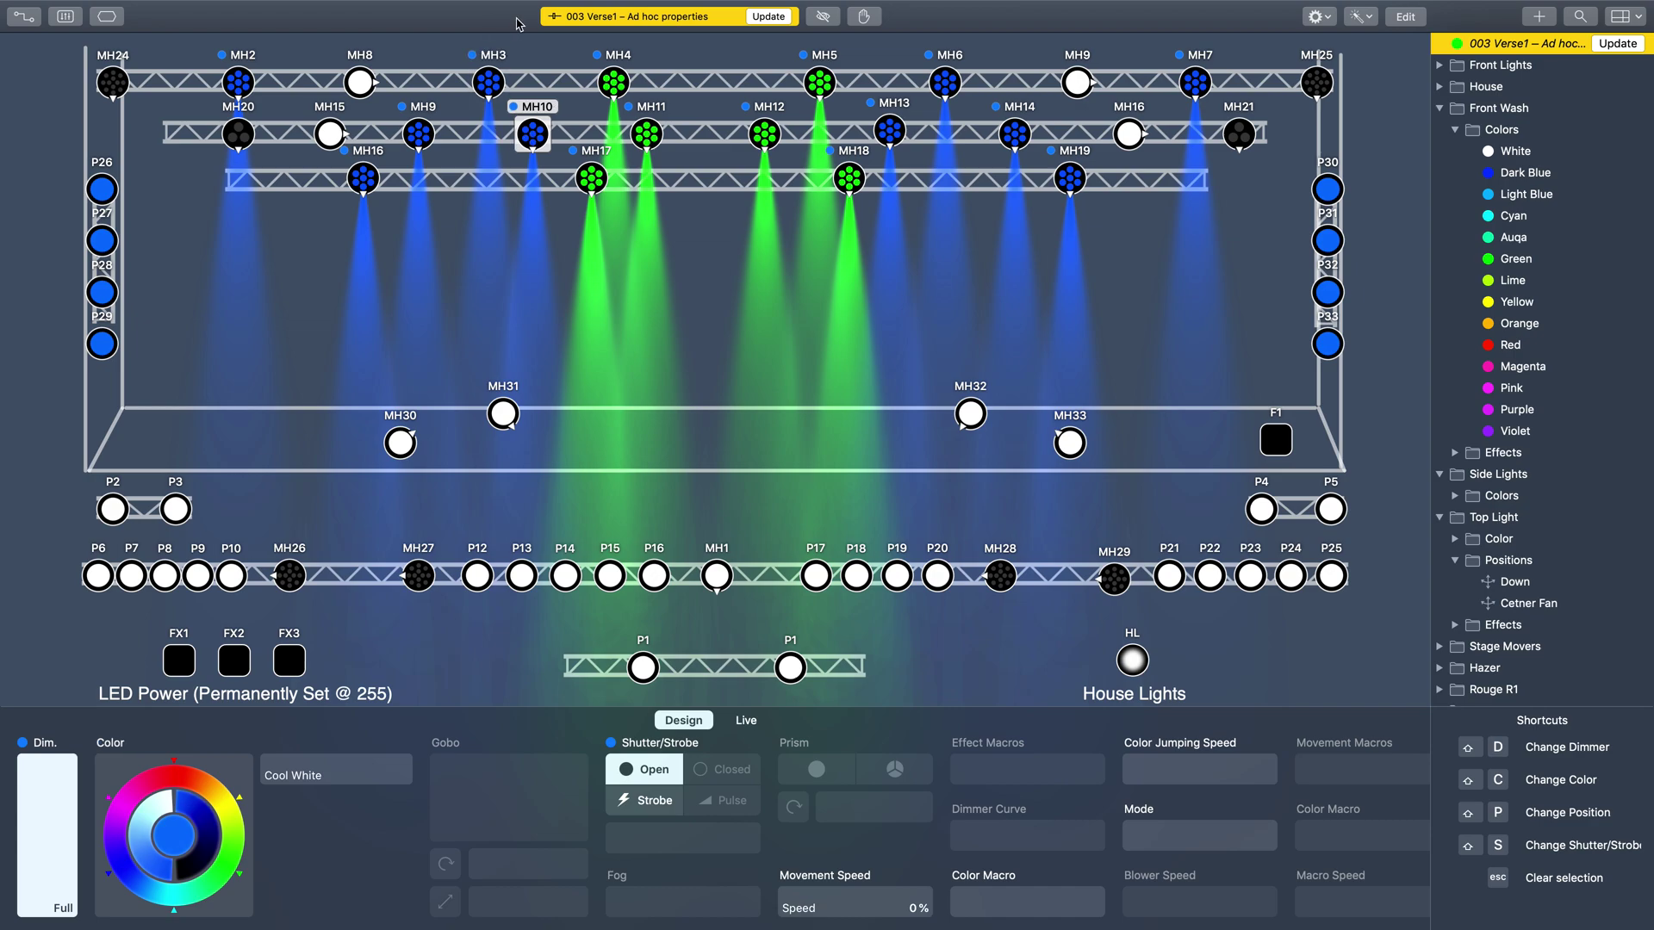
left_click_drag(527, 42, 438, 170)
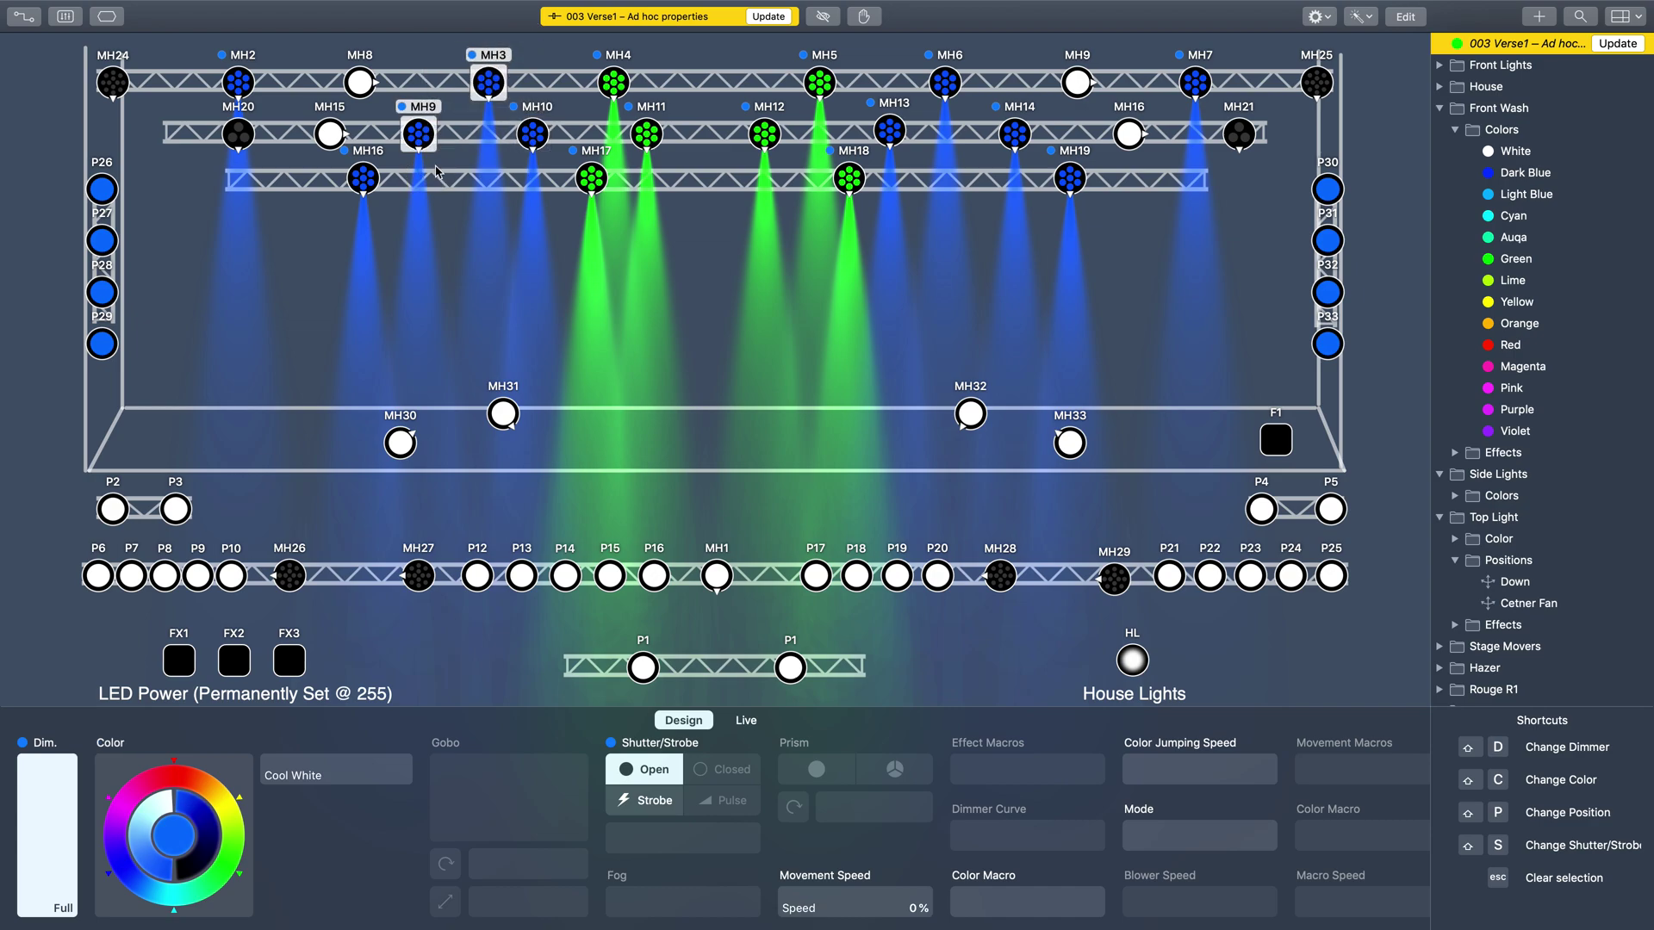
left_click(522, 131, "shift")
left_click(360, 179, "shift")
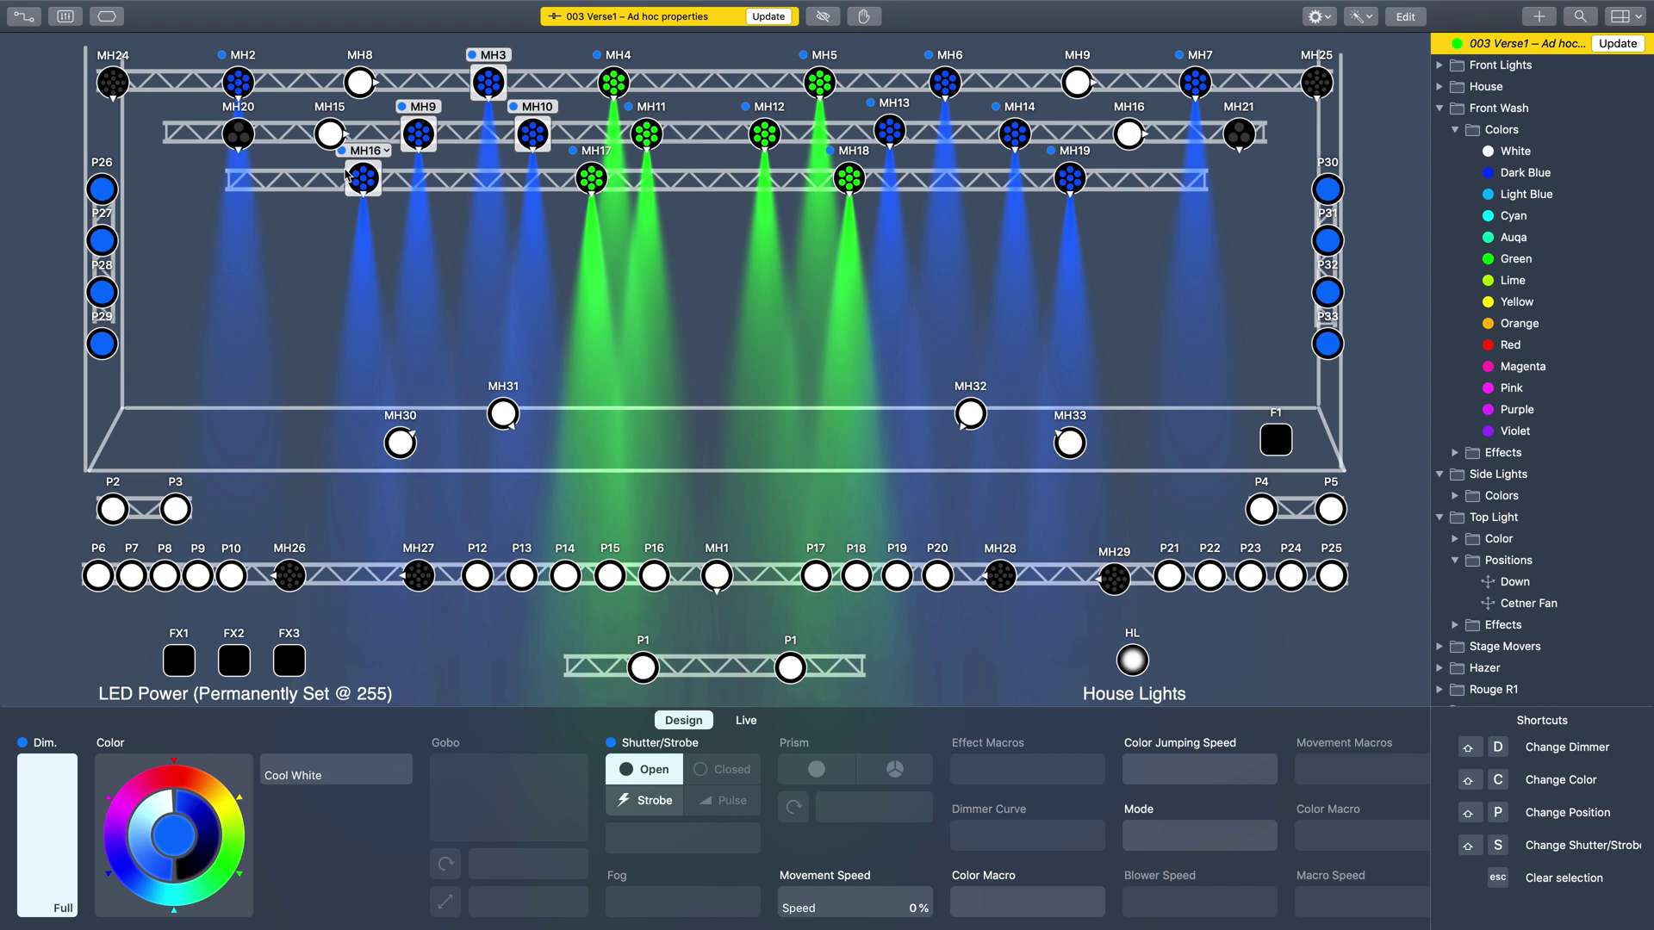
left_click(239, 82, "shift")
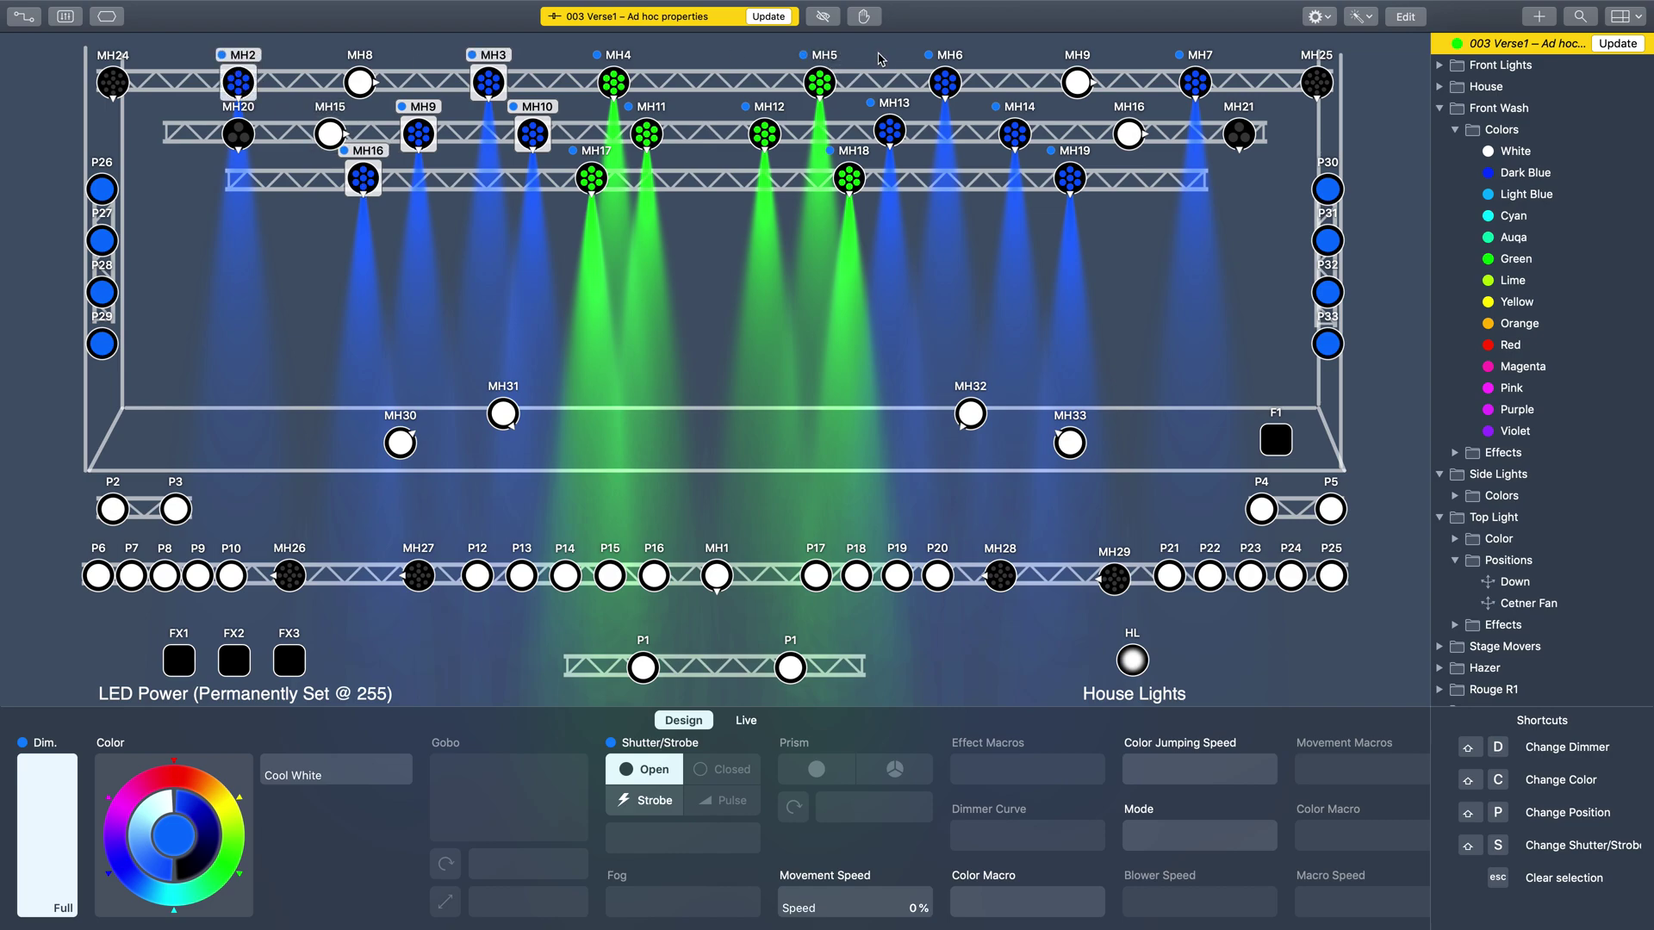
left_click_drag(882, 53, 1049, 180)
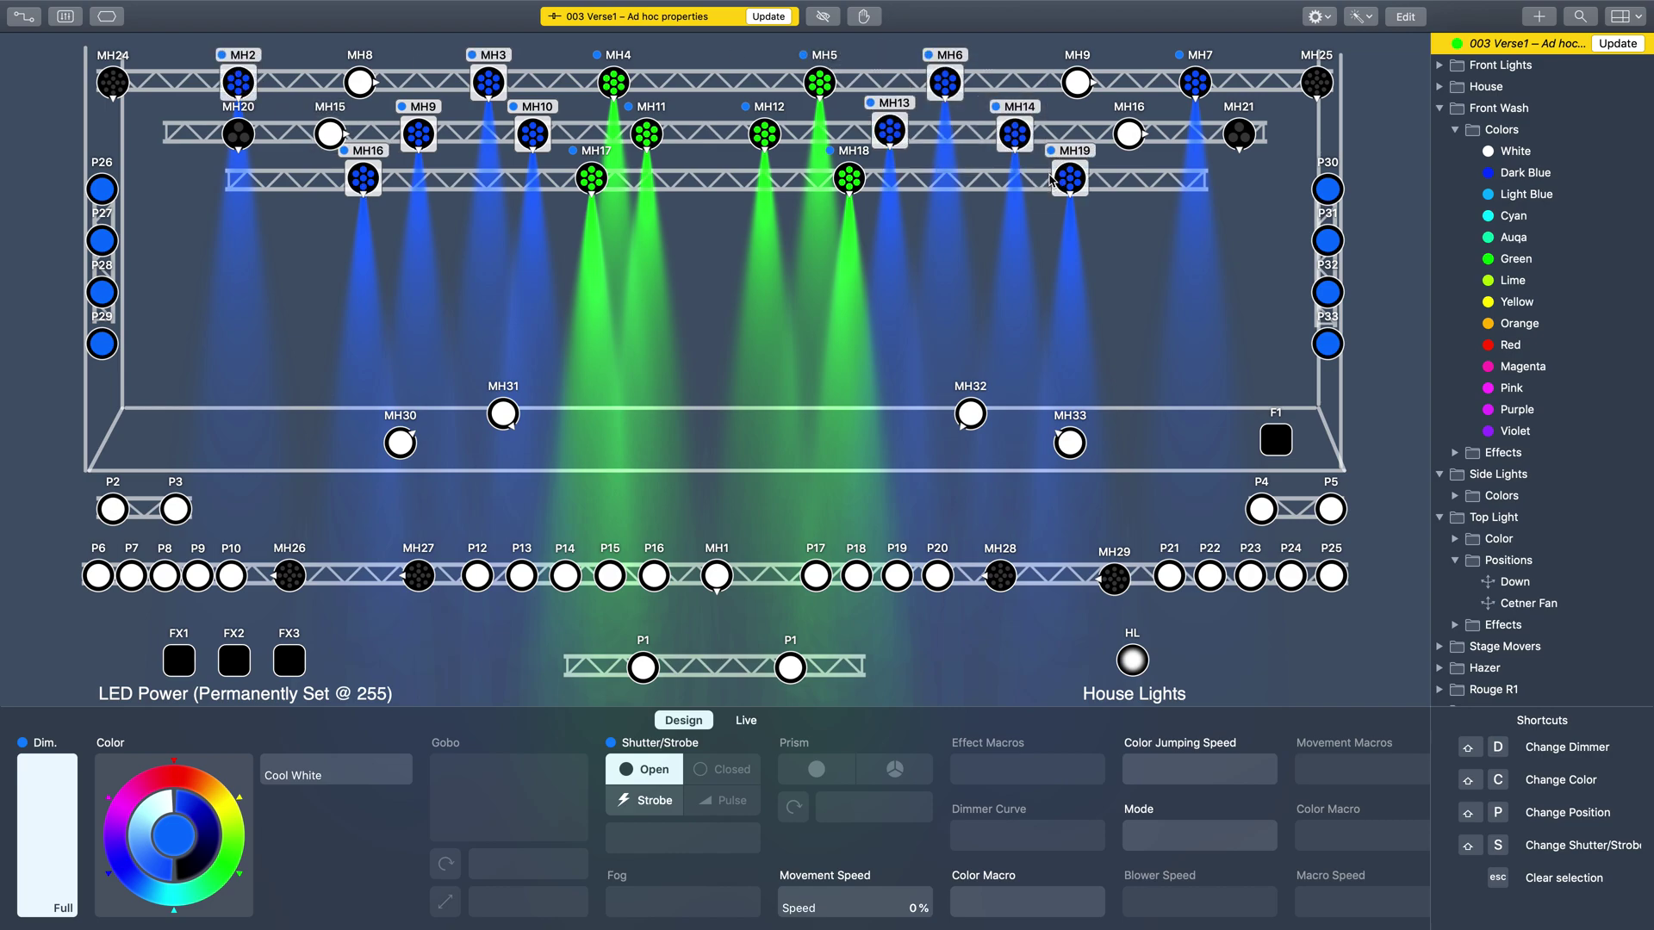
left_click(1194, 82, "shift")
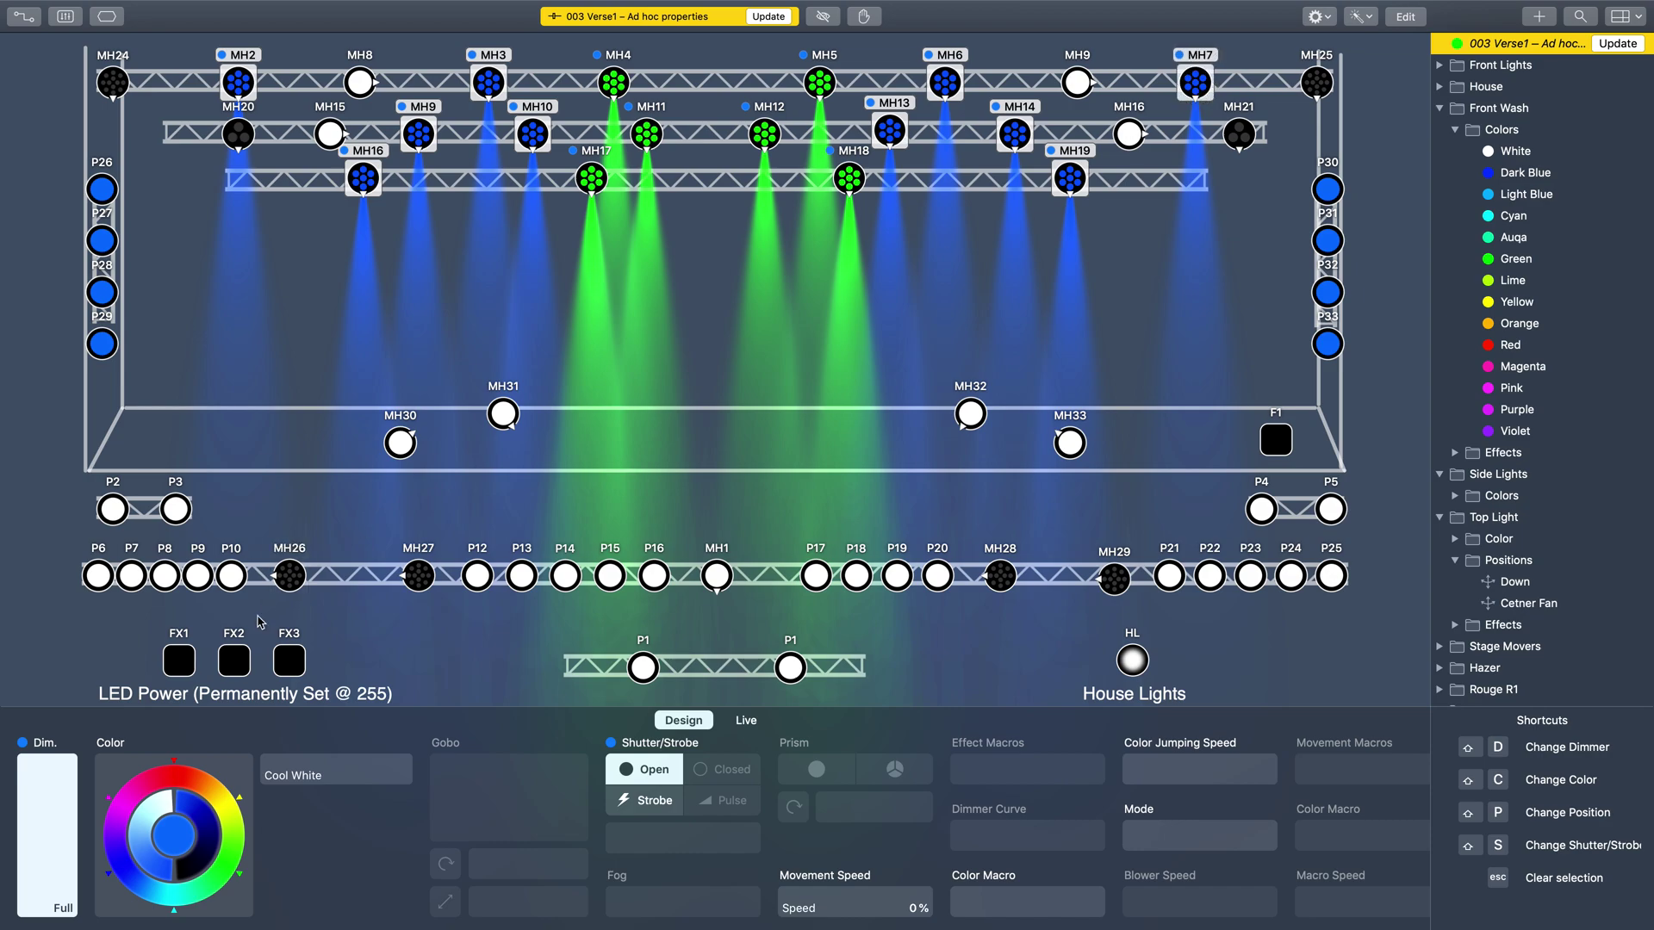
left_click(123, 807)
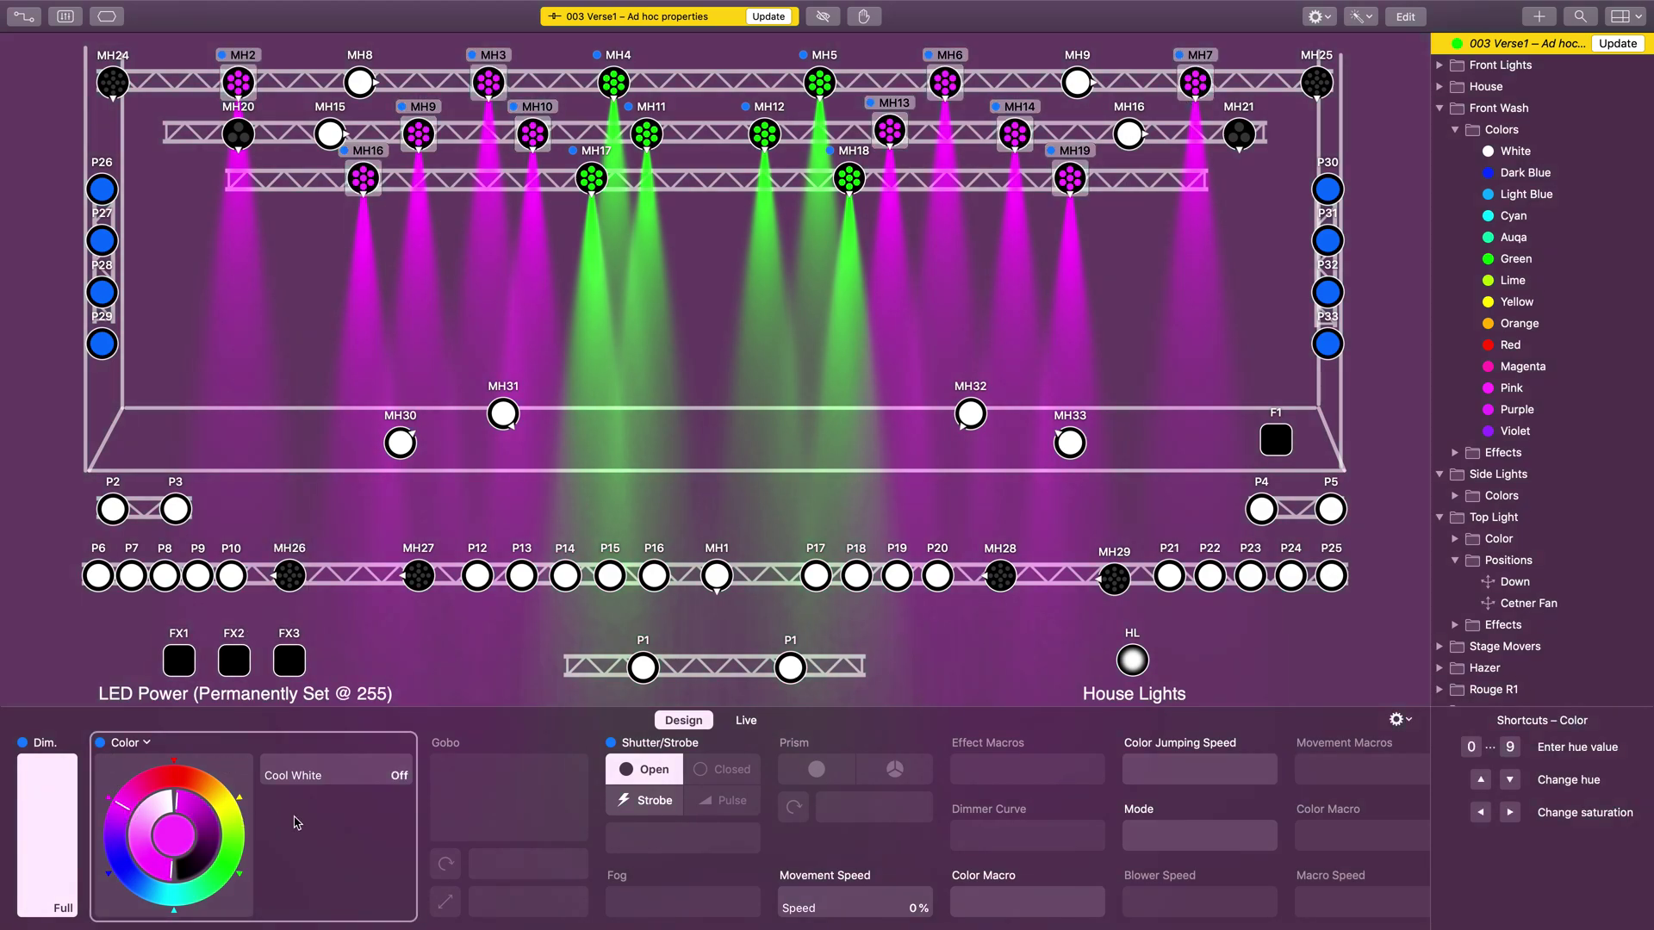
left_click(767, 17)
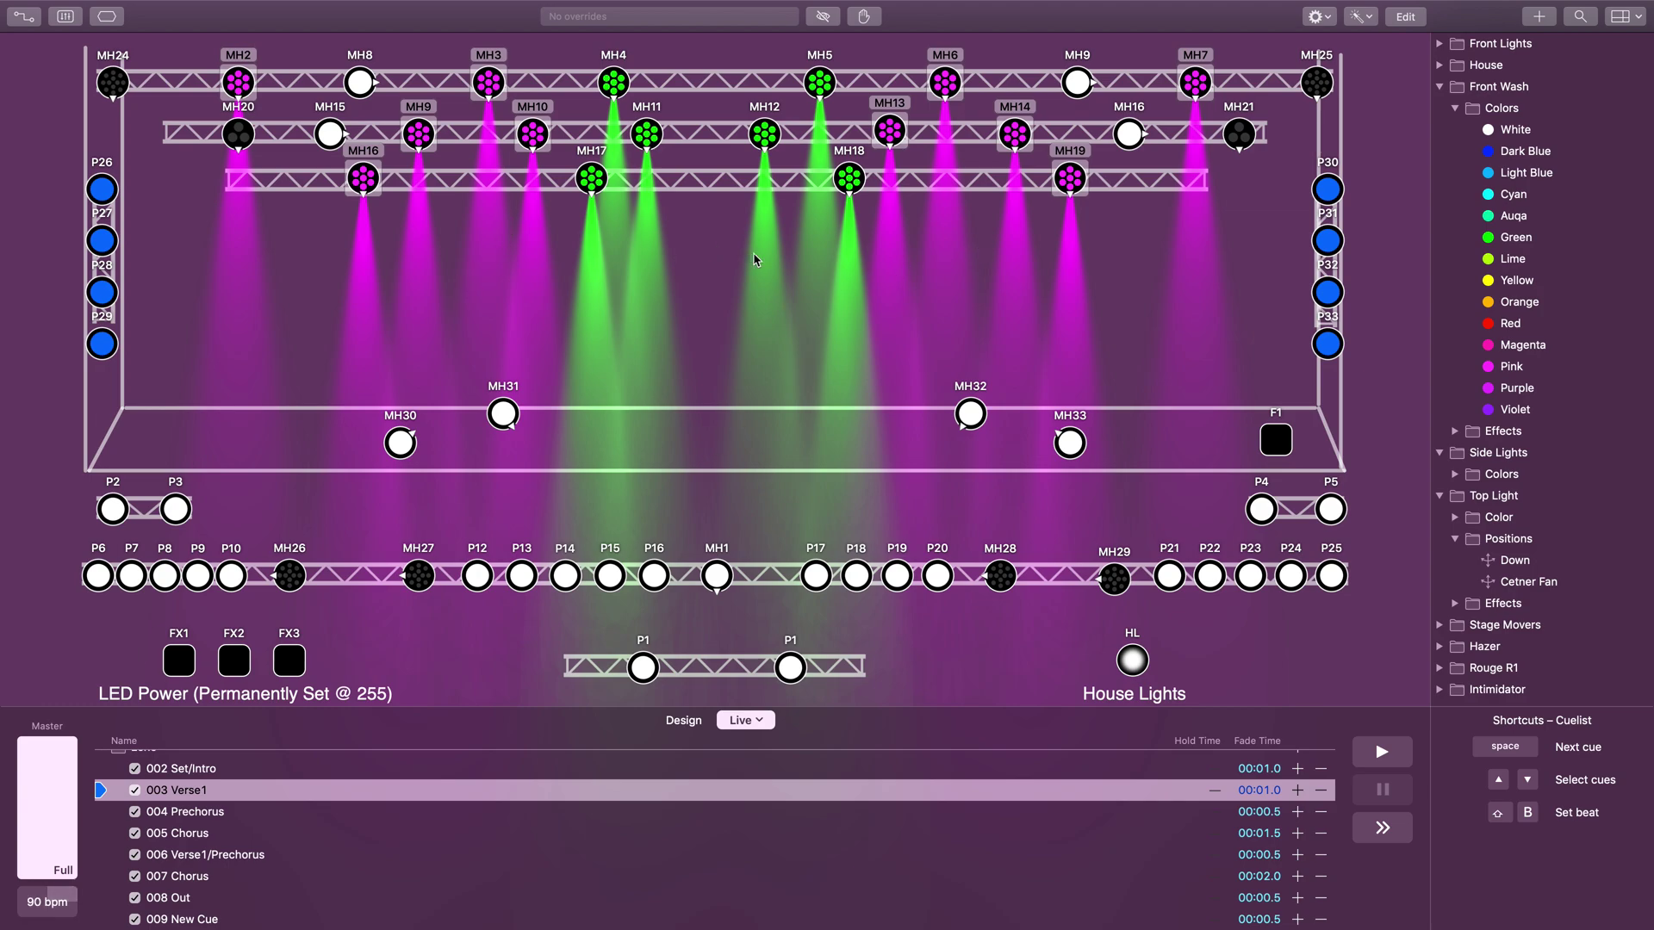
Review the contents list of the 003 Verse1 cue and close it.
double_click(196, 790)
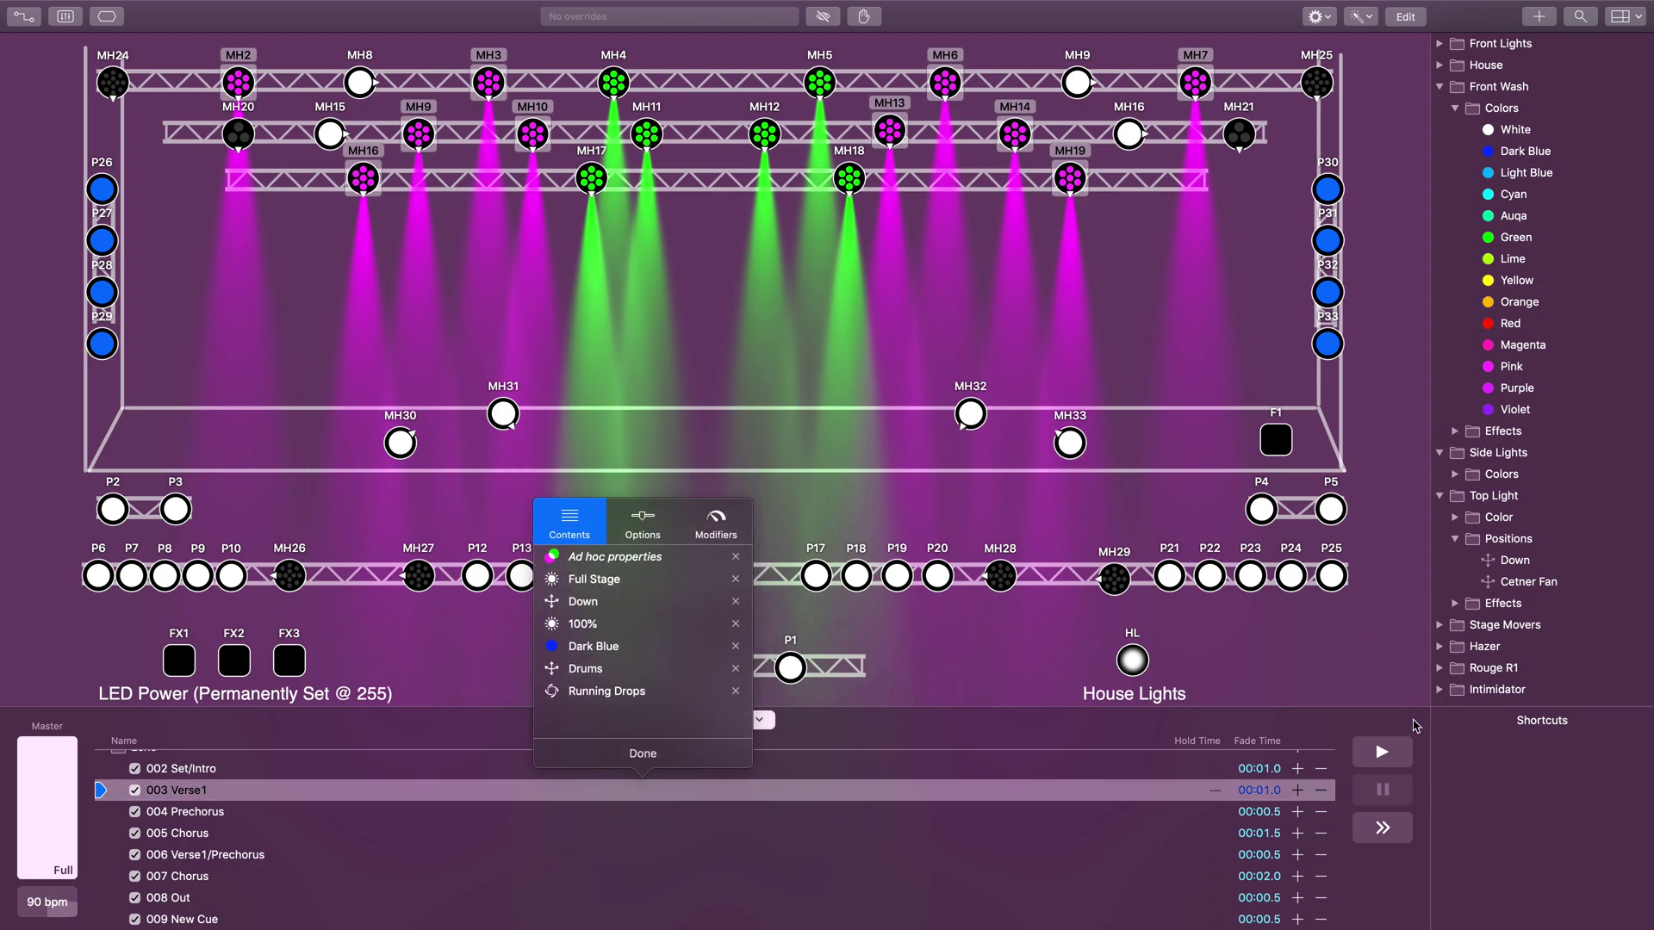
mouse_move(1532, 340)
key("Escape")
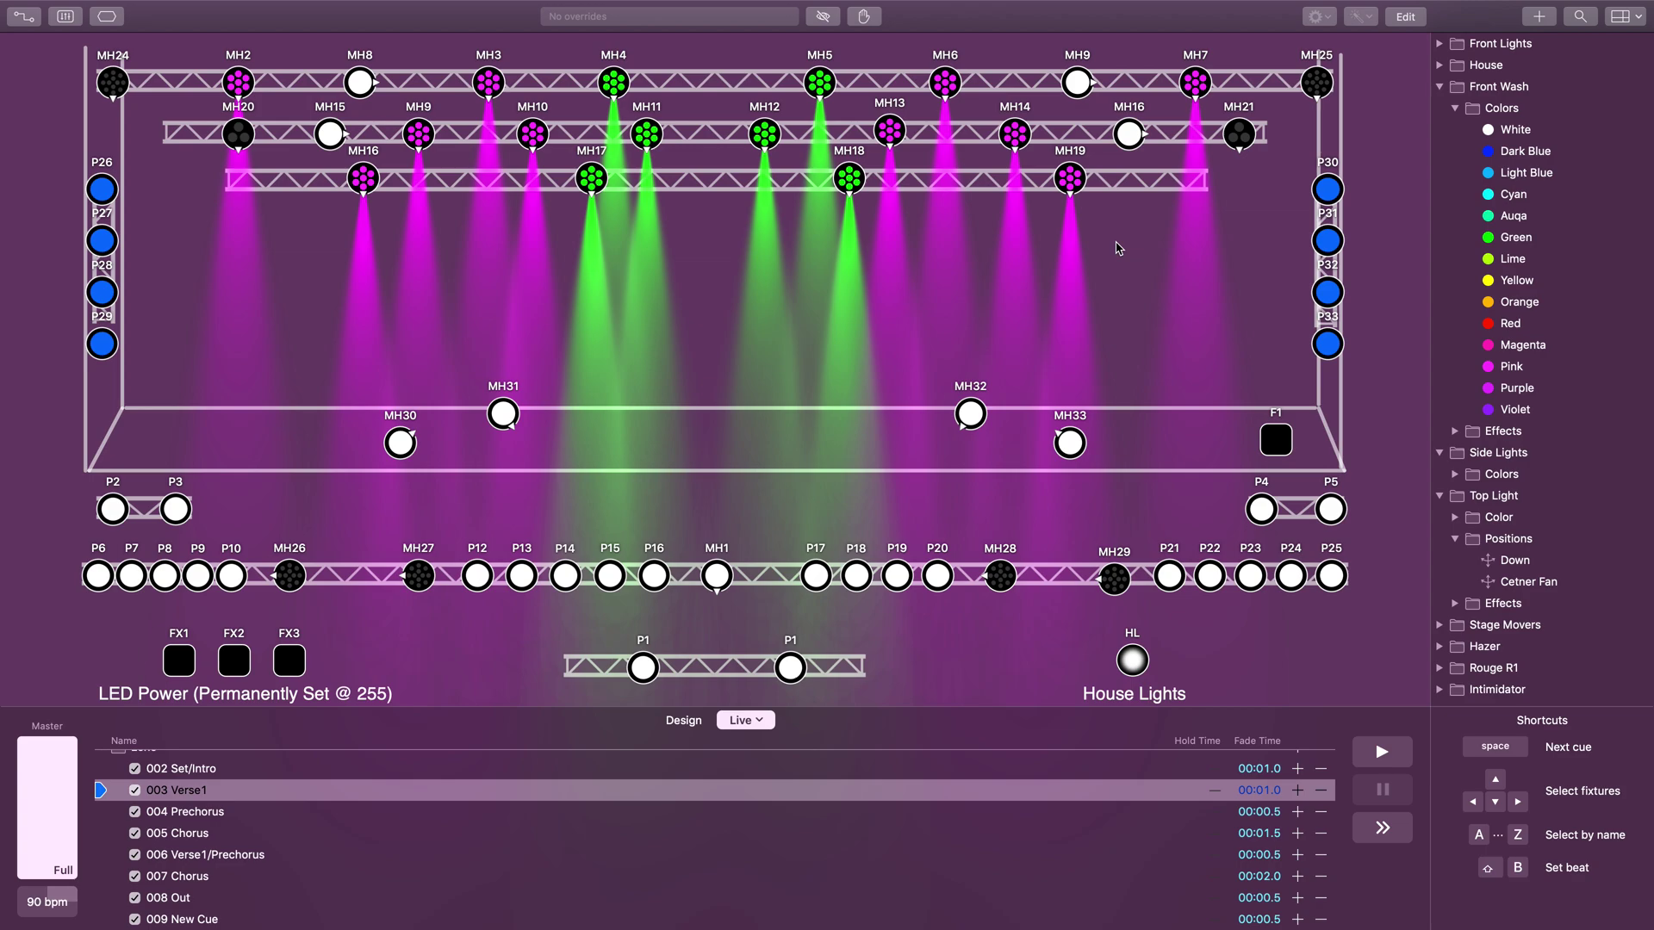
mouse_move(1271, 5)
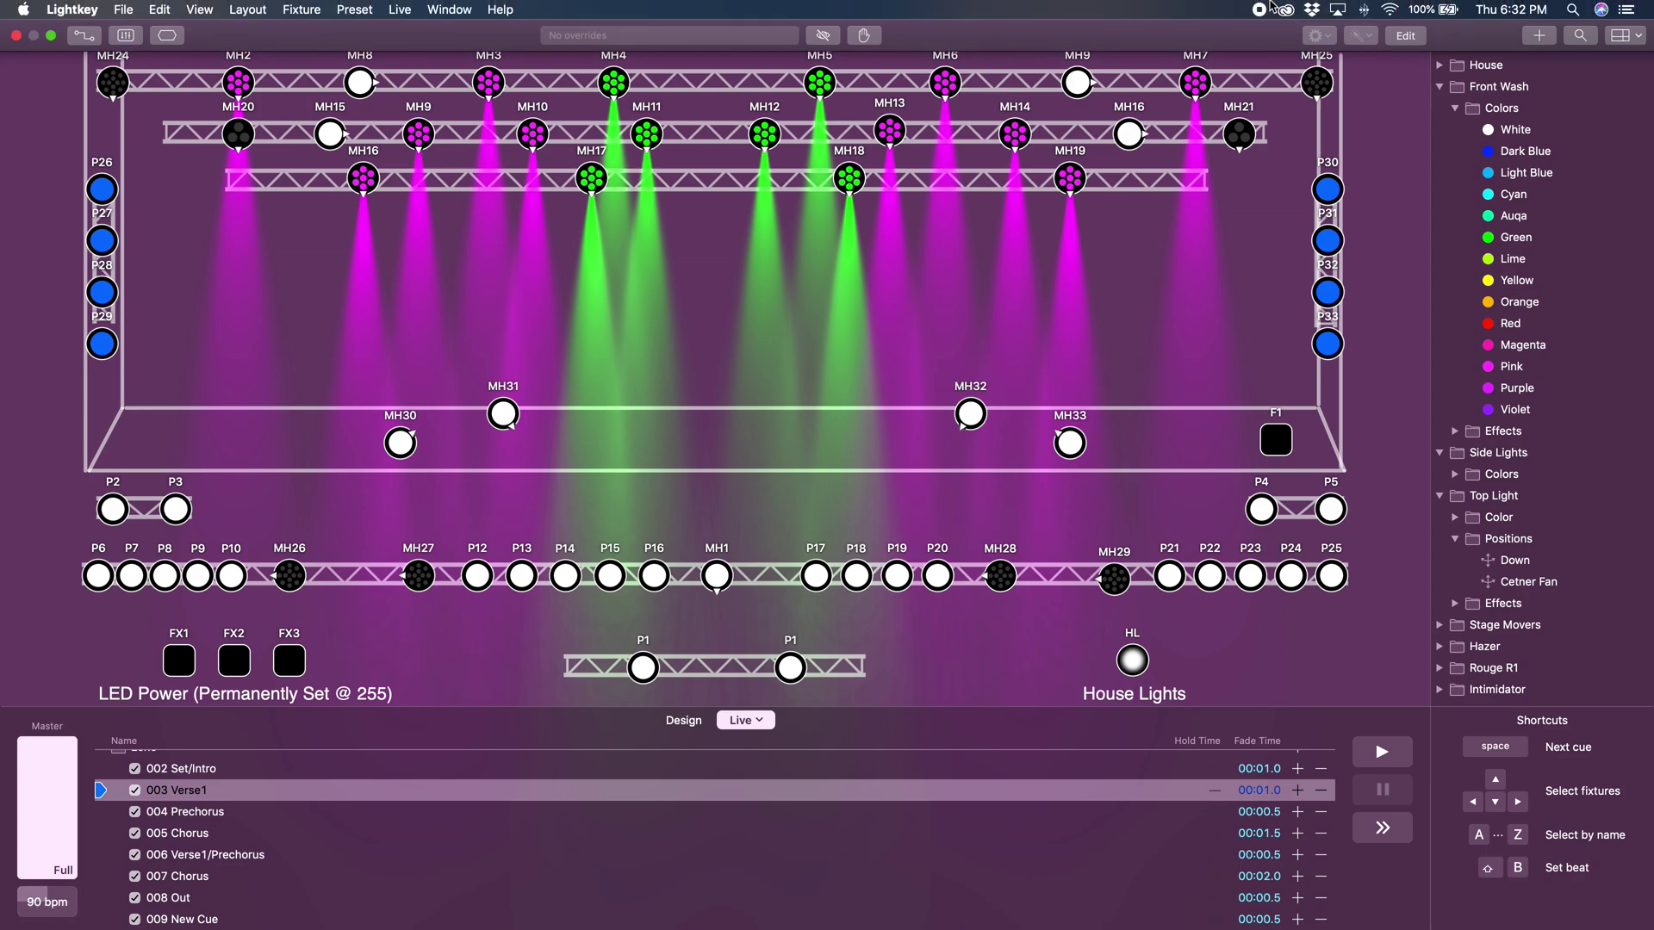